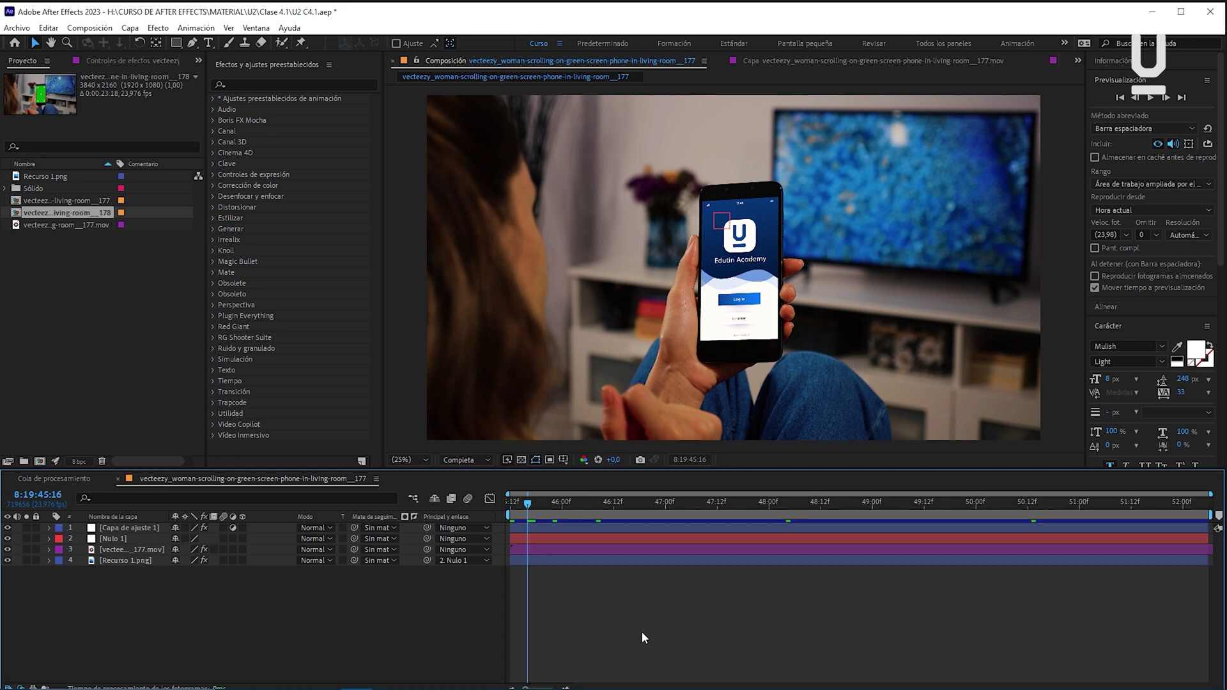
Step: Preview the composition from its start at full resolution for about a second
{"action": "left_click_drag", "start_coordinate": [610, 503], "coordinate": [494, 524]}
{"action": "left_click", "coordinate": [543, 509]}
{"action": "key", "text": "space"}
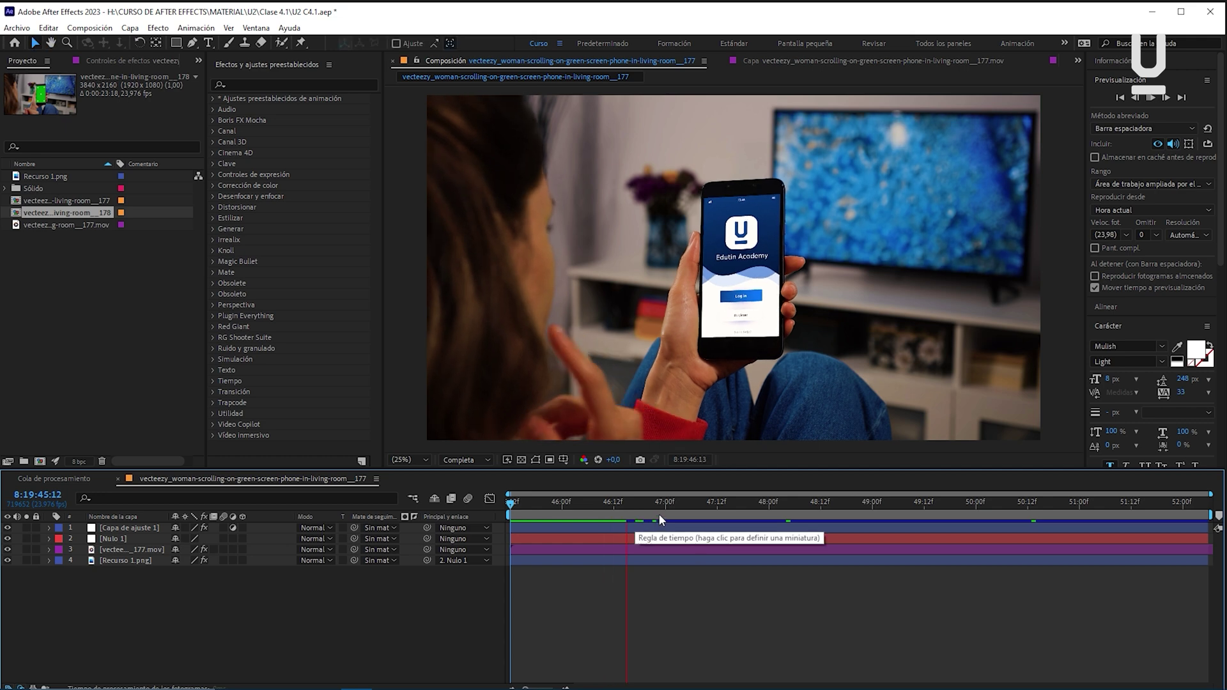
{"action": "key", "text": "space"}
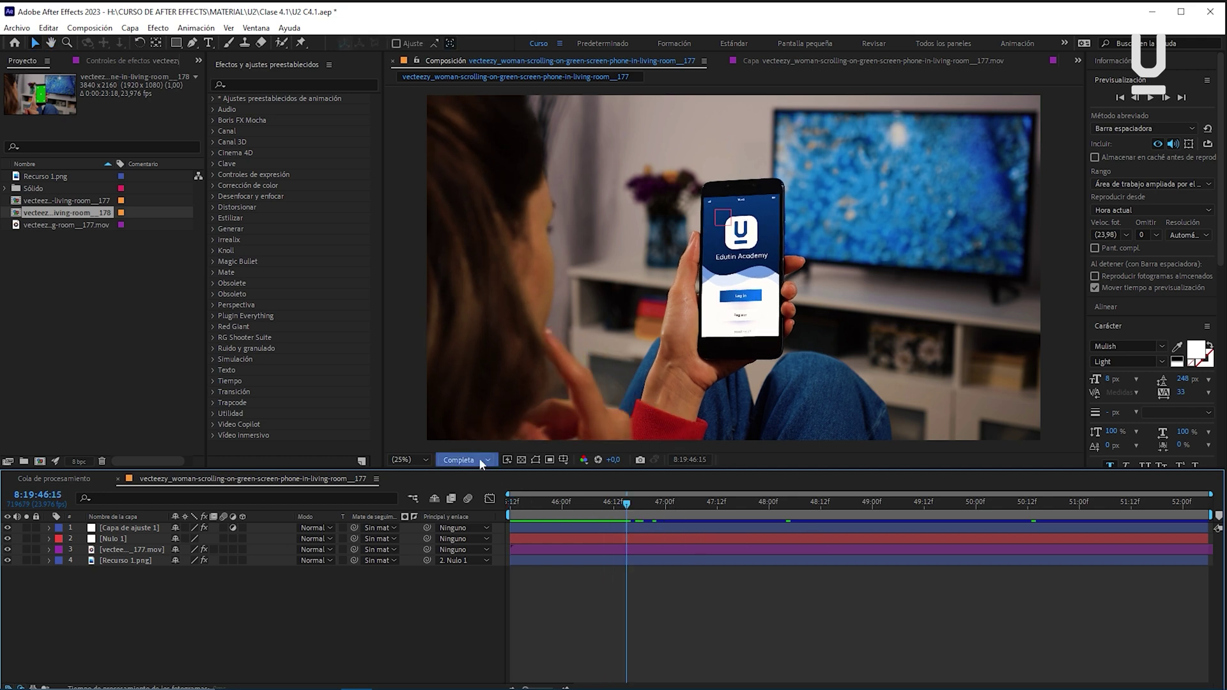
Step: Set the composition viewer's resolution to Tercio and preview the composition from the beginning
{"action": "left_click", "coordinate": [480, 460]}
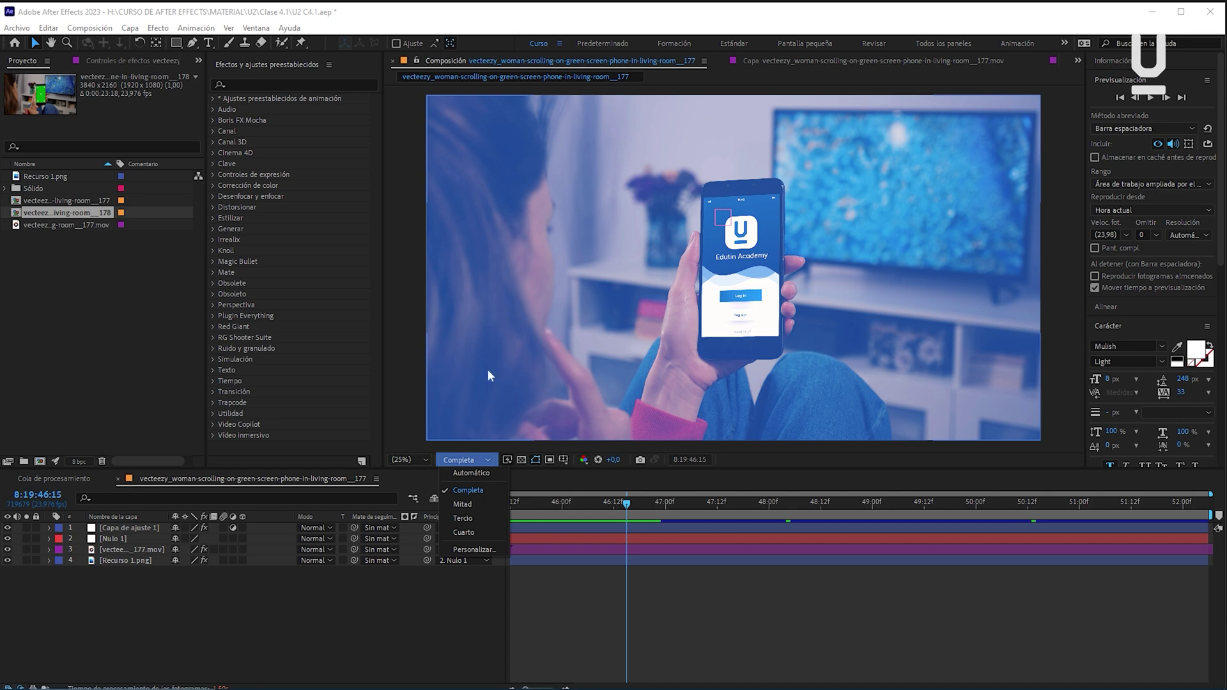
{"action": "left_click", "coordinate": [467, 518]}
{"action": "left_click", "coordinate": [488, 461]}
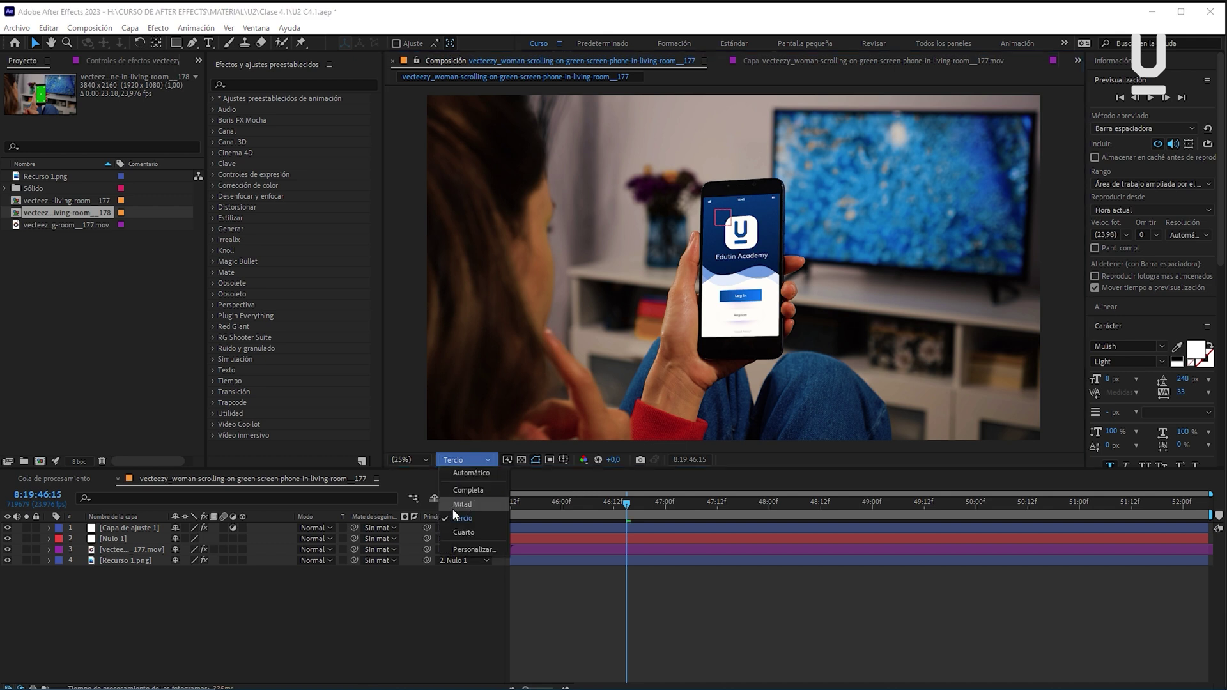
{"action": "left_click", "coordinate": [587, 513]}
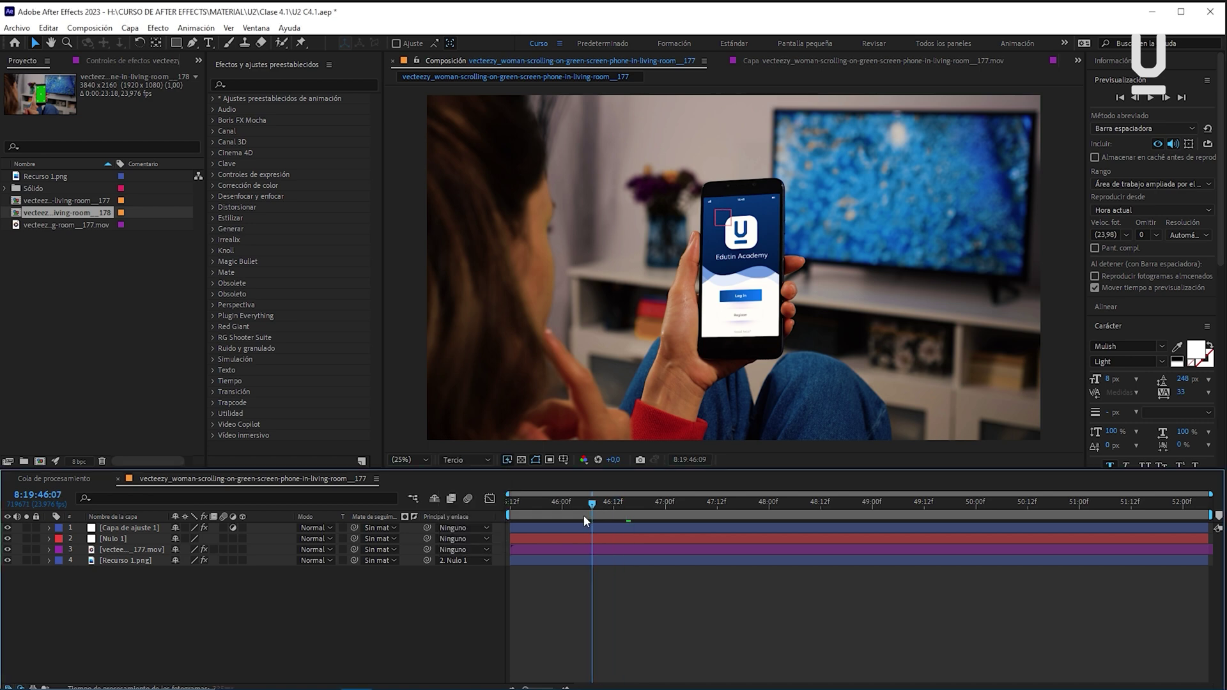
{"action": "key", "text": "Home"}
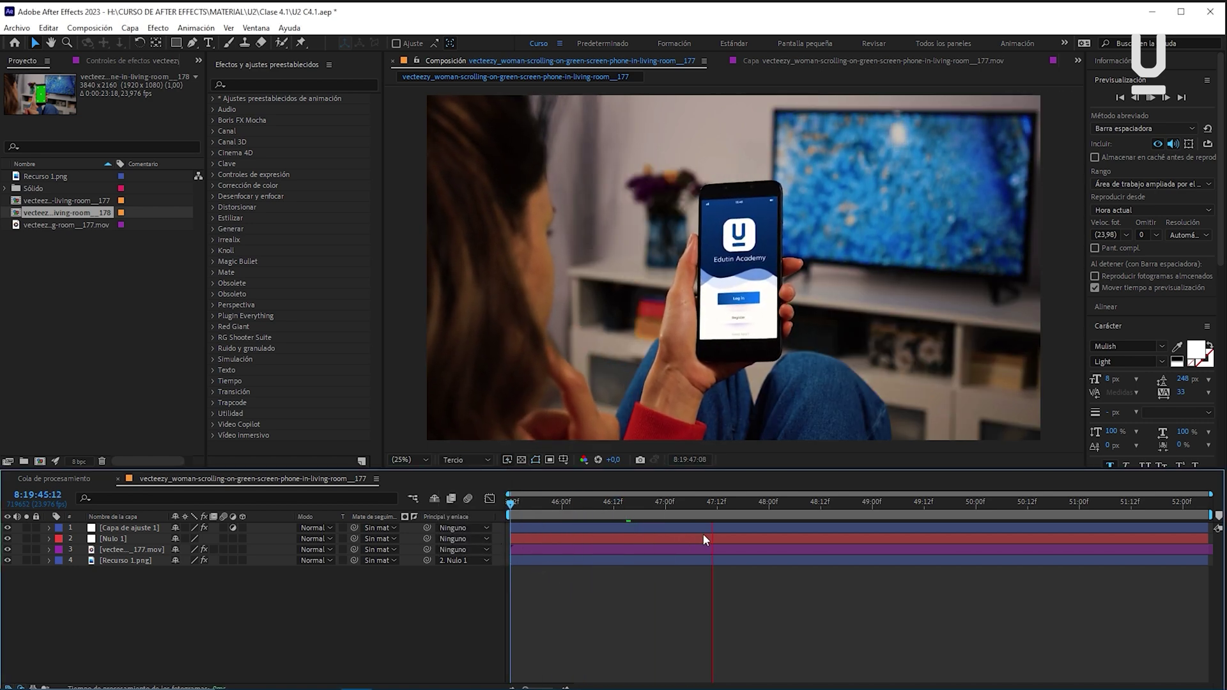
{"action": "key", "text": "space"}
Step: Review the media and disk cache preferences and the memory and performance preferences, then accept them
{"action": "left_click", "coordinate": [48, 28]}
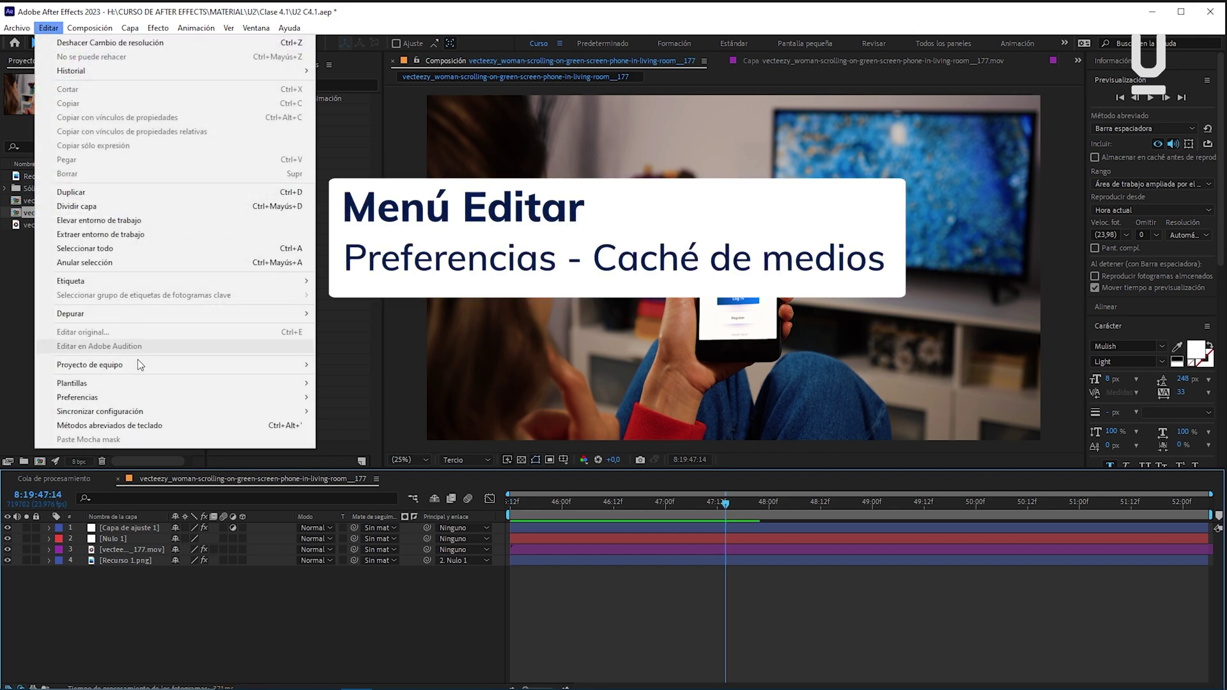
{"action": "mouse_move", "coordinate": [156, 394]}
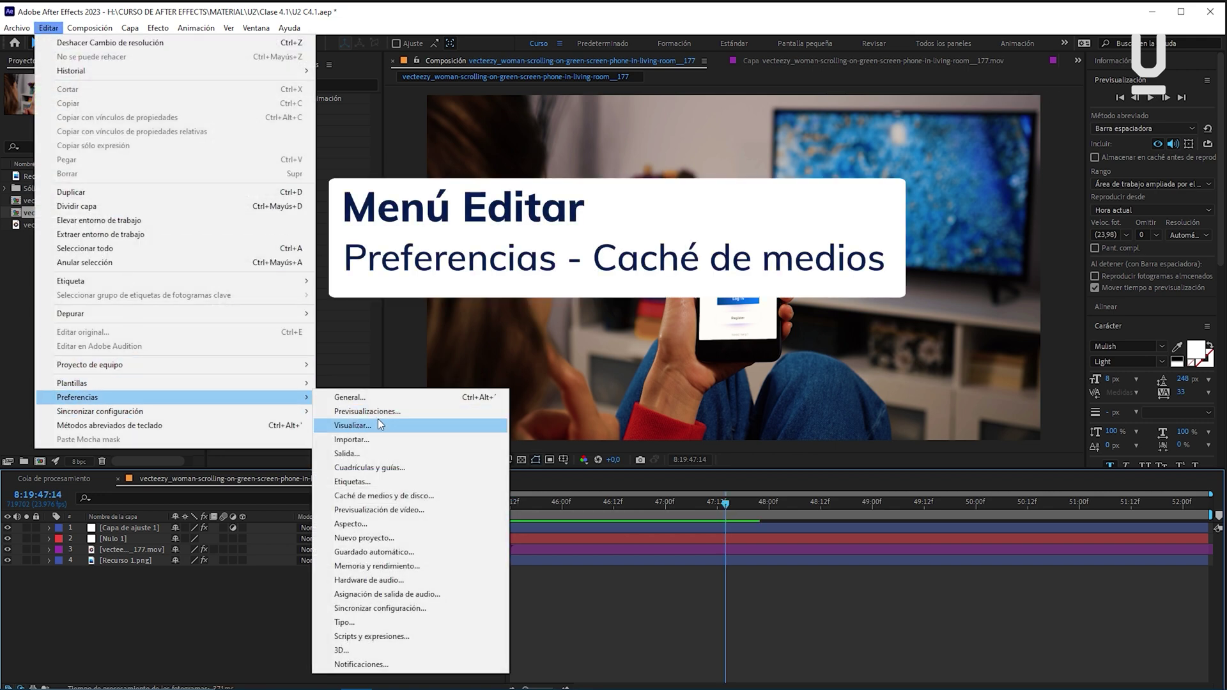
{"action": "left_click", "coordinate": [384, 496]}
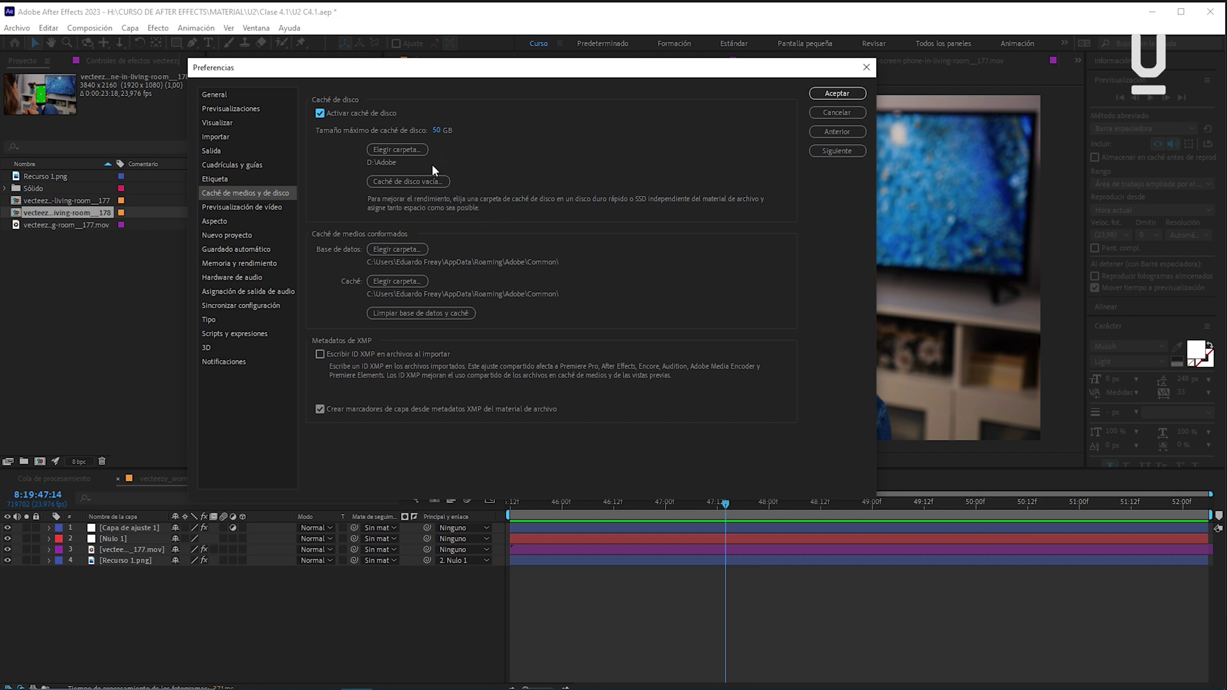
{"action": "left_click", "coordinate": [259, 262]}
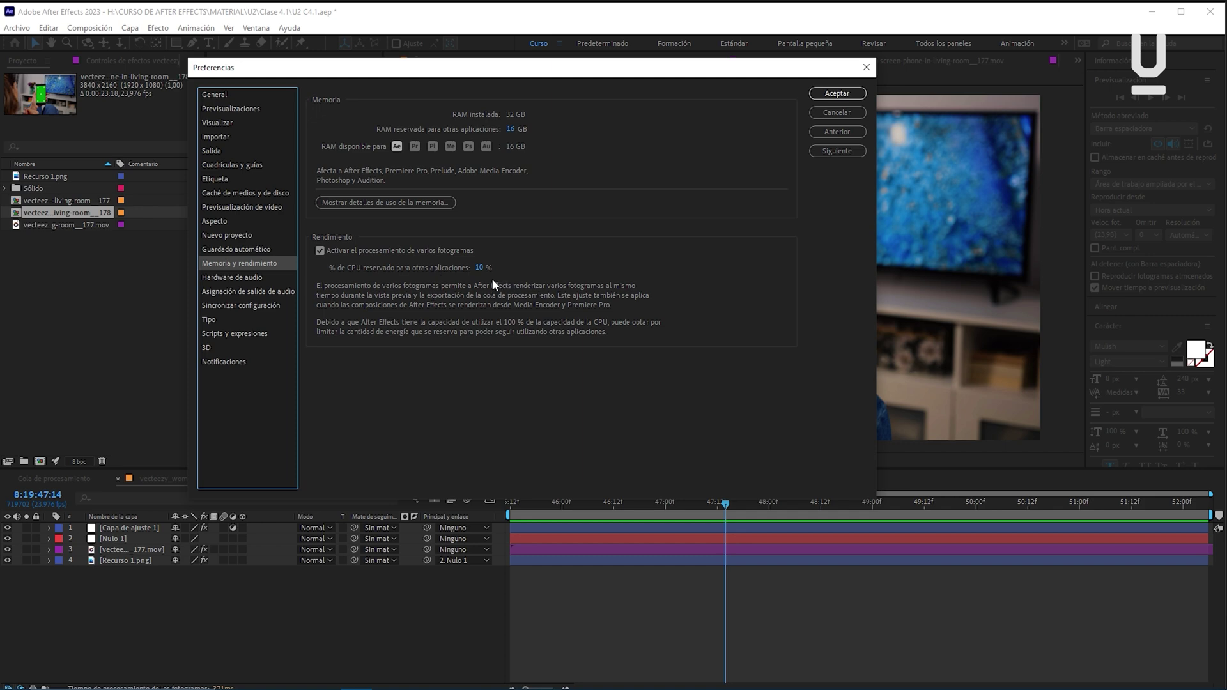
{"action": "left_click", "coordinate": [843, 93]}
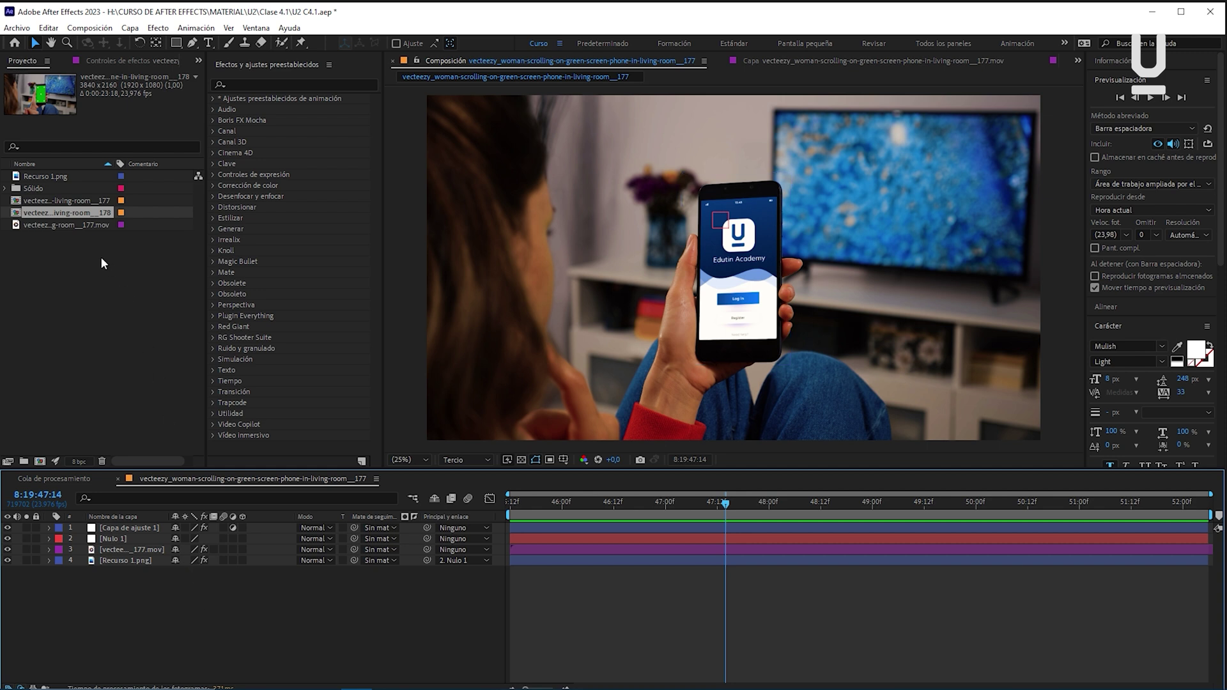
Step: Create a movie proxy (Película) for the living-room 177 .mov footage in the project
{"action": "left_click", "coordinate": [35, 225]}
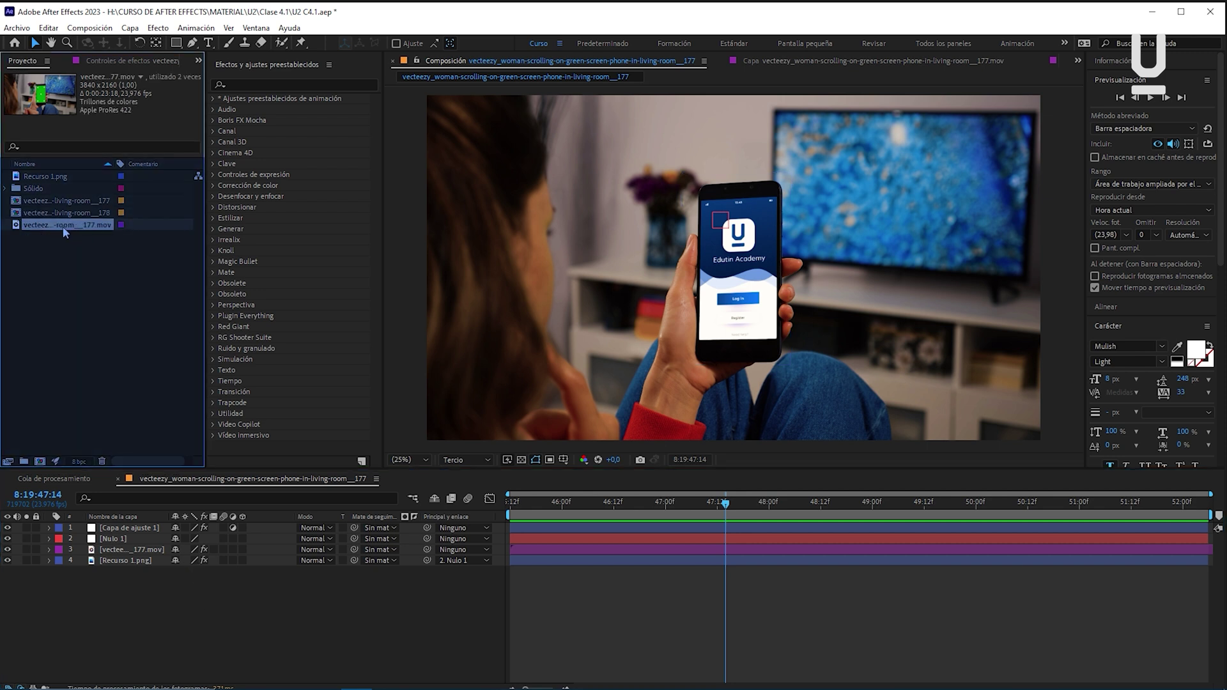
{"action": "left_click", "coordinate": [23, 29]}
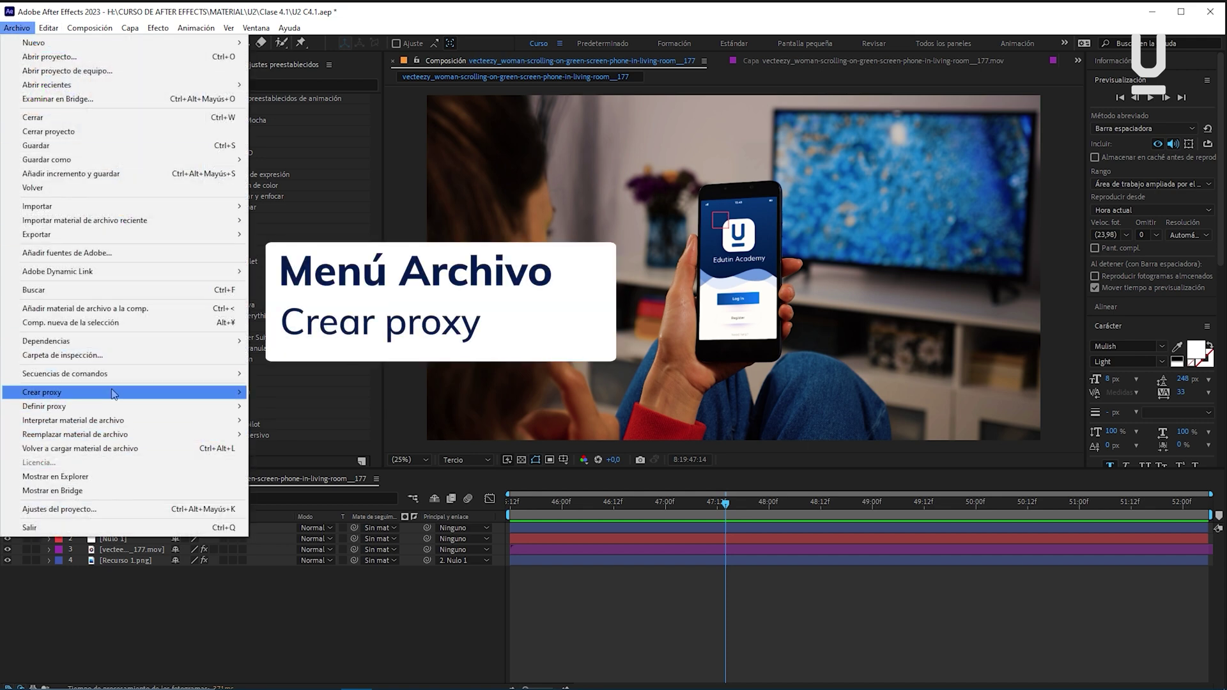
{"action": "mouse_move", "coordinate": [230, 392]}
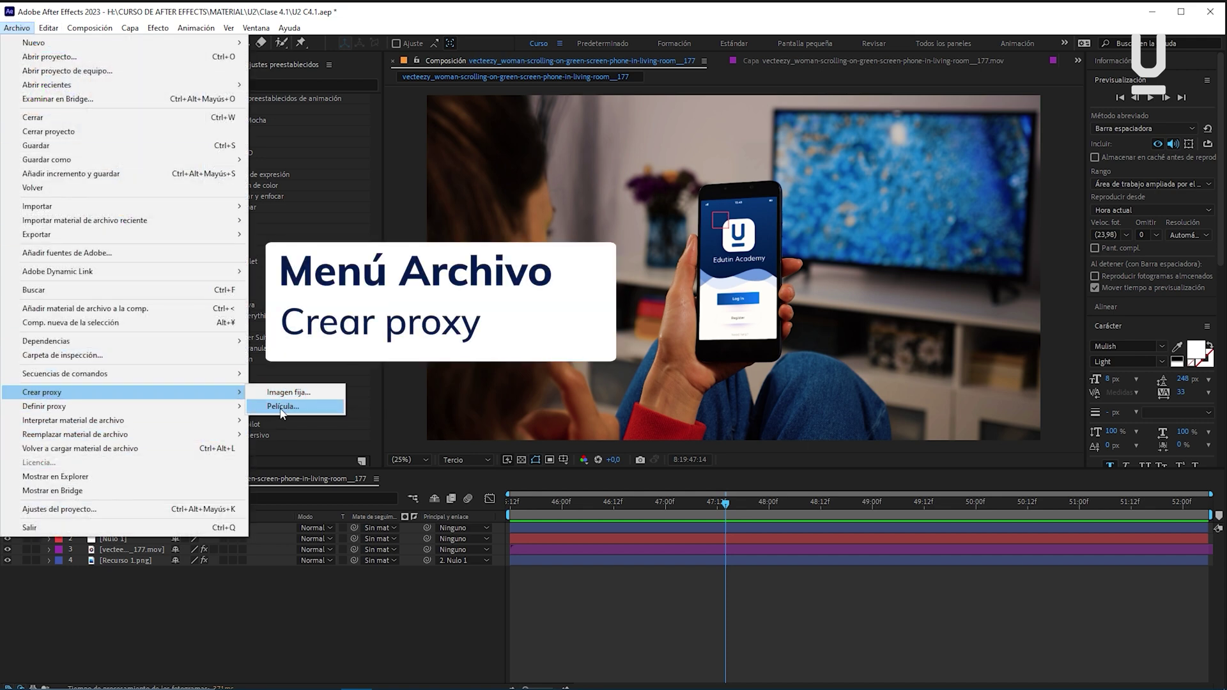
{"action": "left_click", "coordinate": [284, 406]}
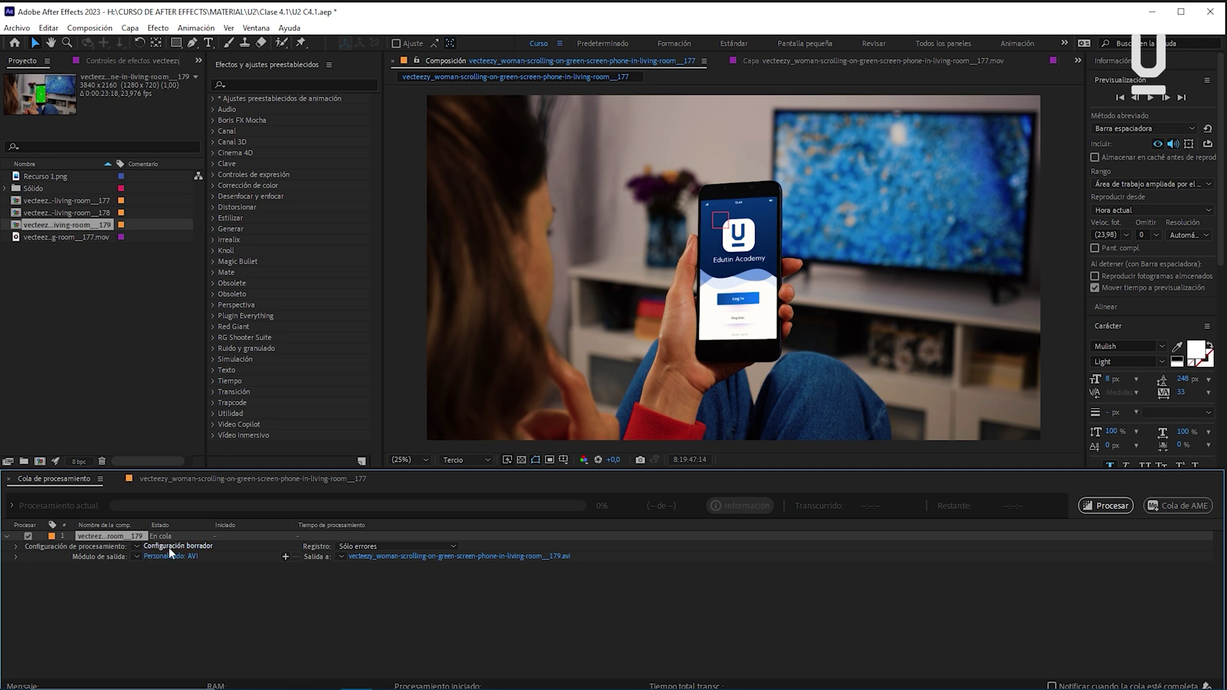
Step: Set the resolution to Tercio in the proxy's render settings, keeping the Borrador quality
{"action": "left_click", "coordinate": [195, 546]}
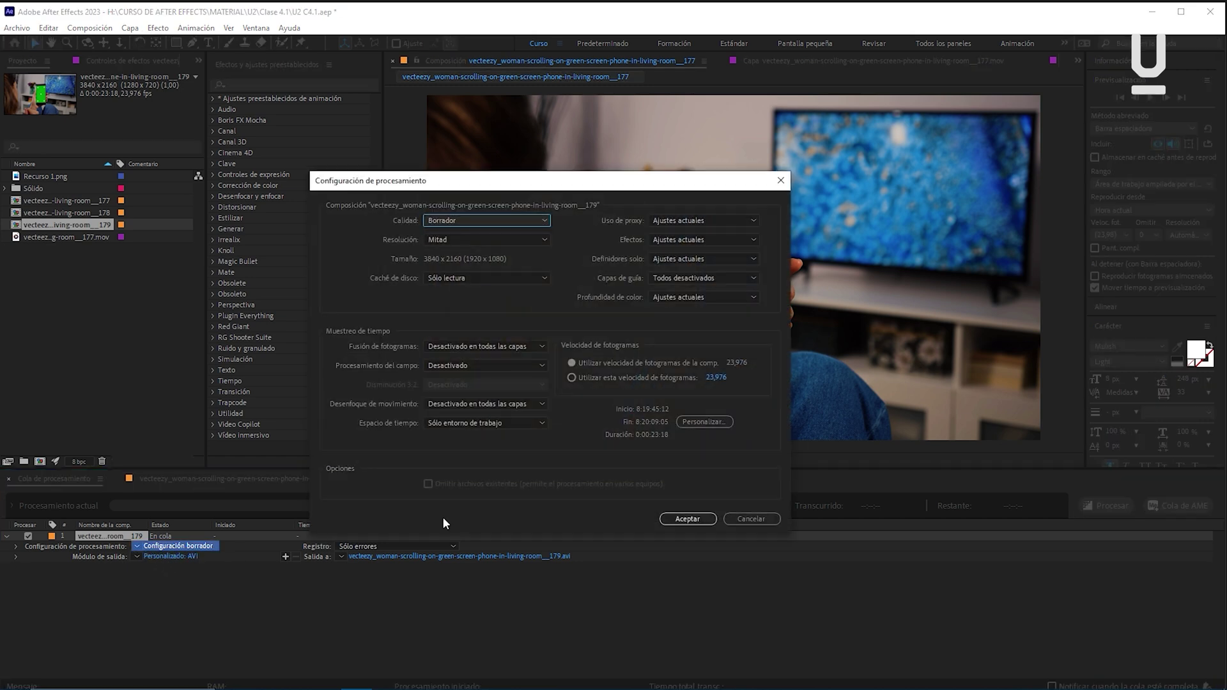
{"action": "left_click", "coordinate": [481, 239]}
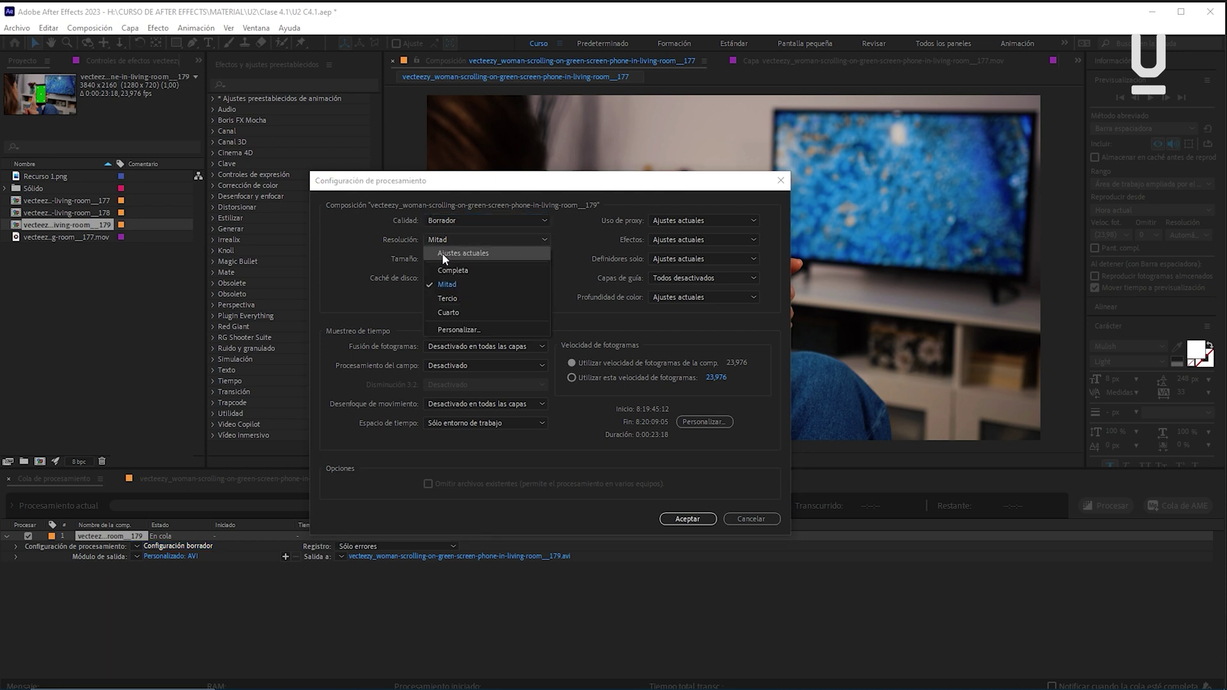
{"action": "left_click", "coordinate": [444, 298]}
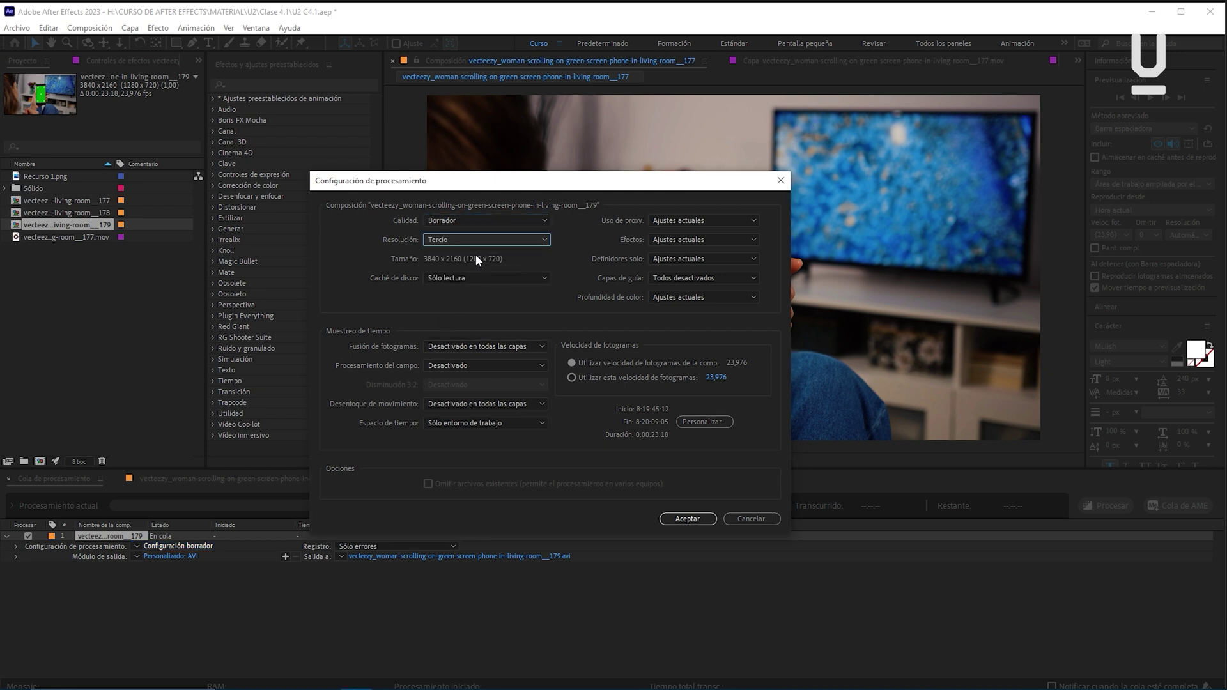
{"action": "left_click", "coordinate": [665, 519]}
Step: Set the proxy's output module to the QuickTime format with the Apple ProRes 422 Proxy codec
{"action": "left_click", "coordinate": [189, 557]}
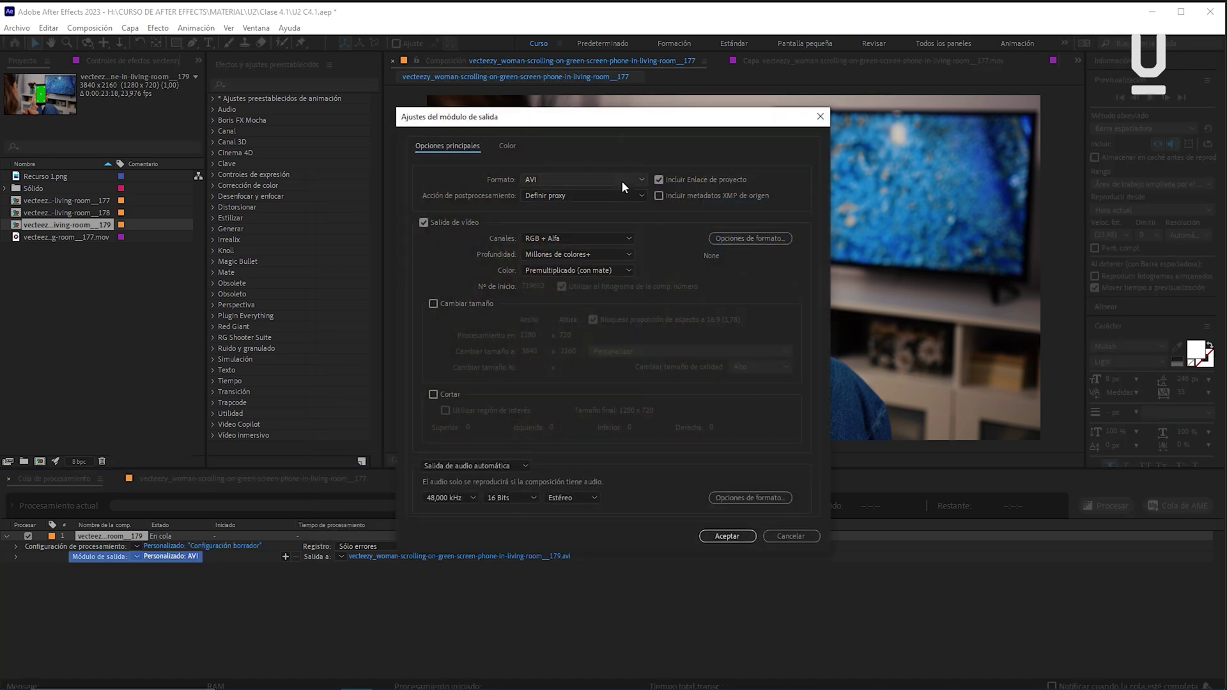
{"action": "left_click", "coordinate": [622, 180]}
{"action": "left_click", "coordinate": [553, 333]}
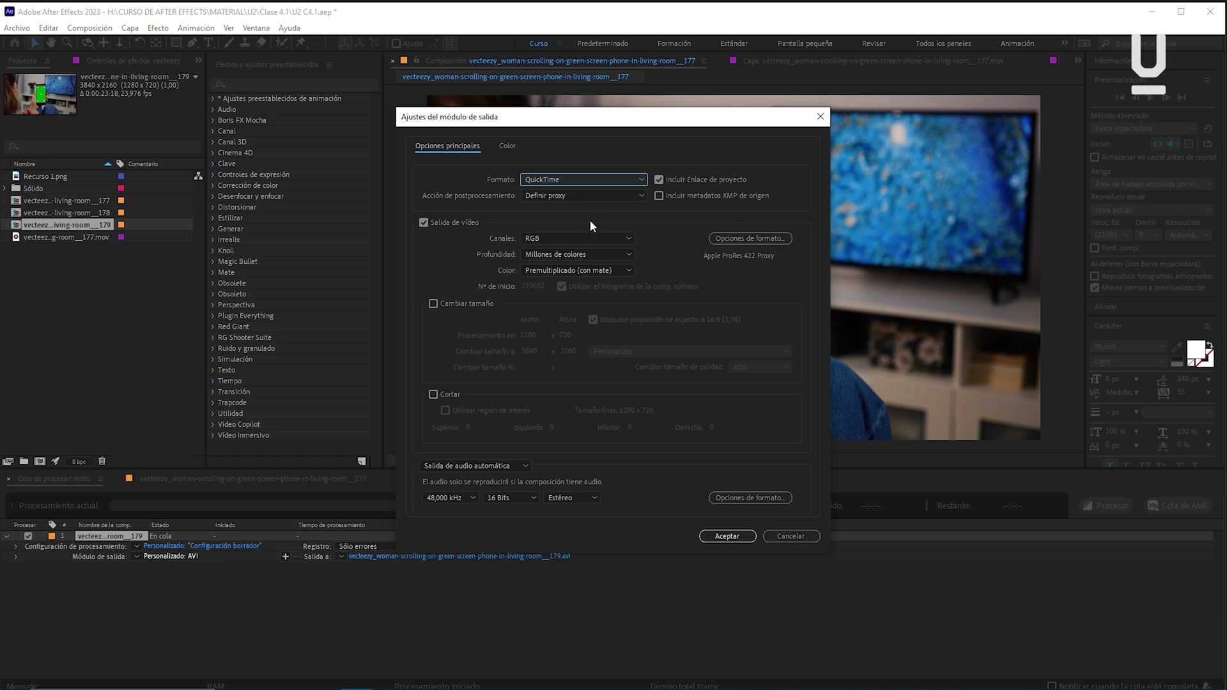
{"action": "left_click", "coordinate": [745, 240]}
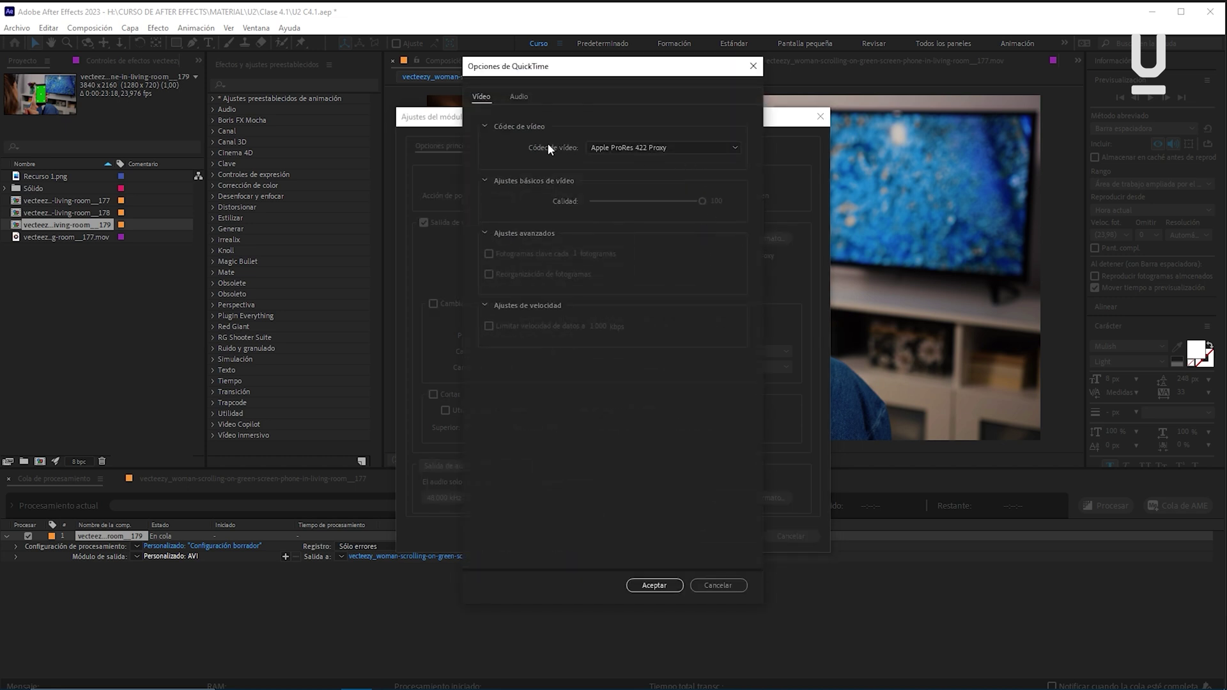
{"action": "left_click", "coordinate": [651, 147]}
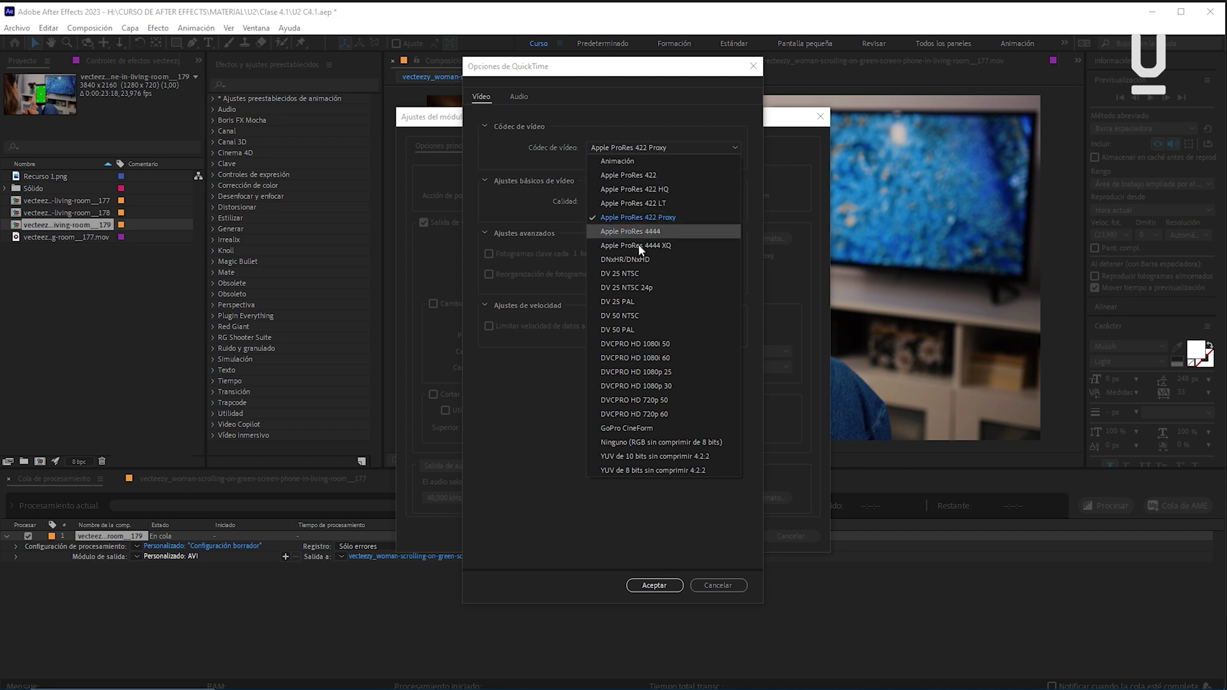
{"action": "left_click", "coordinate": [654, 585]}
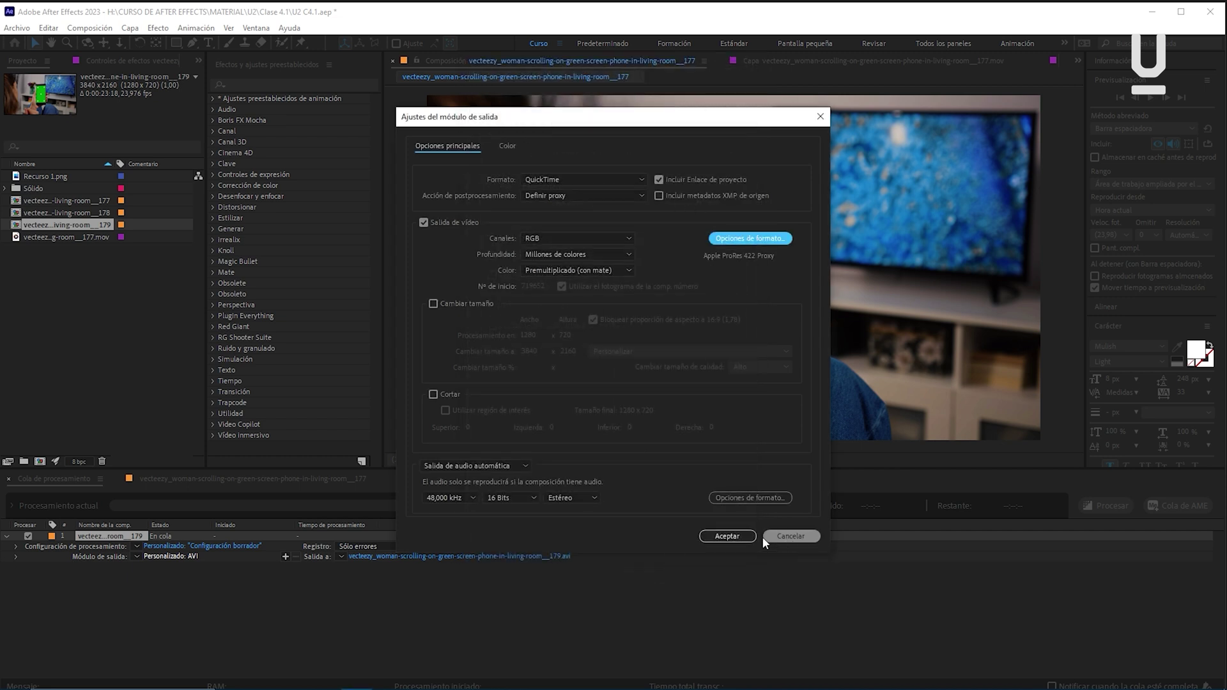
{"action": "left_click", "coordinate": [725, 536]}
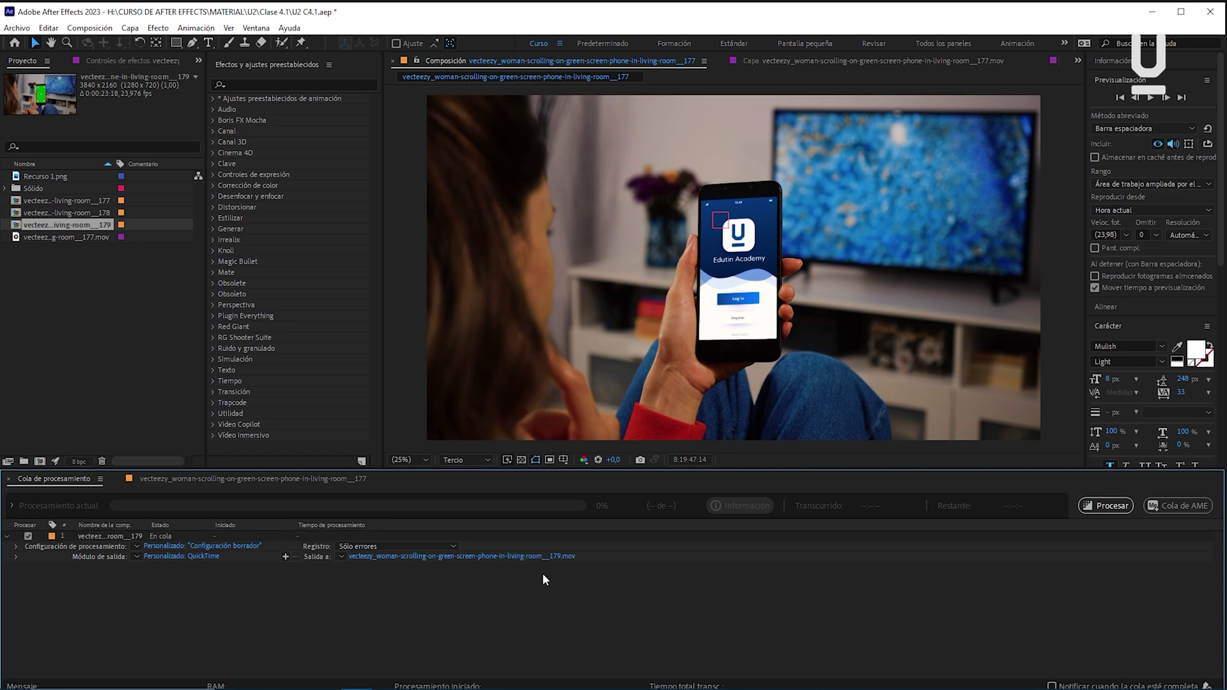
Step: Choose the output location for the proxy's .mov file and render the queued proxy
{"action": "left_click", "coordinate": [417, 558]}
{"action": "left_click", "coordinate": [474, 366]}
{"action": "left_click", "coordinate": [1107, 505]}
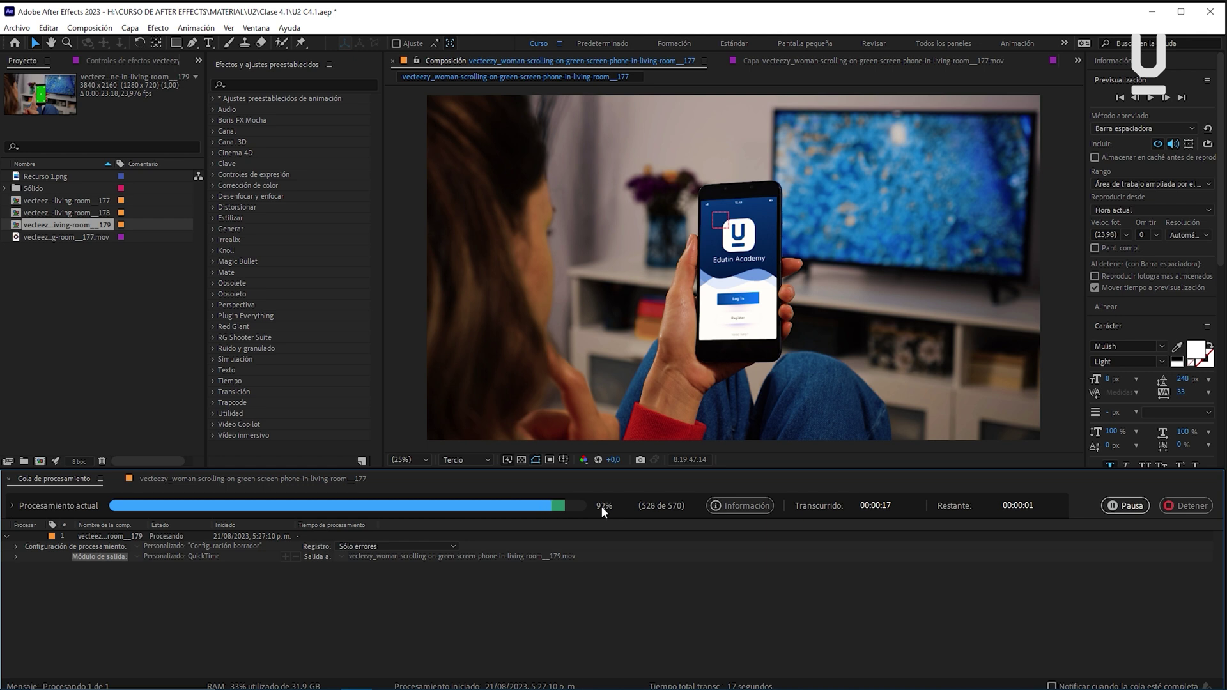
Step: Check the proxy information of the living-room 177 .mov footage and return to the composition's timeline
{"action": "left_click", "coordinate": [37, 263]}
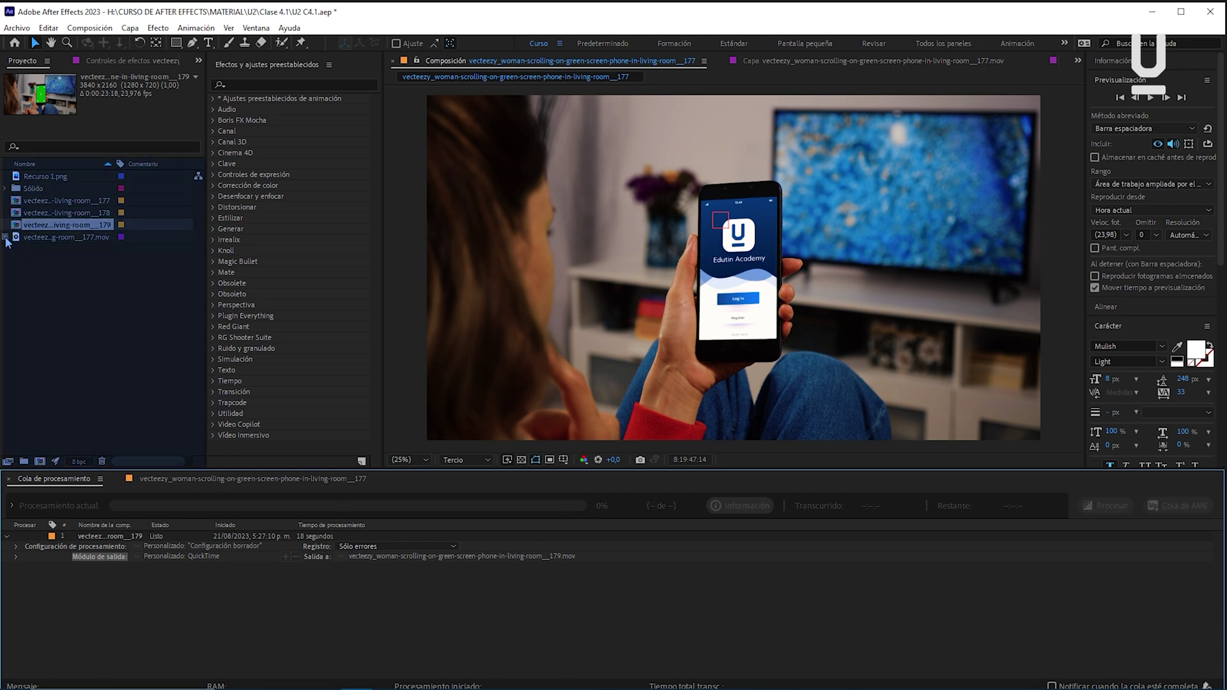
{"action": "left_click", "coordinate": [27, 238]}
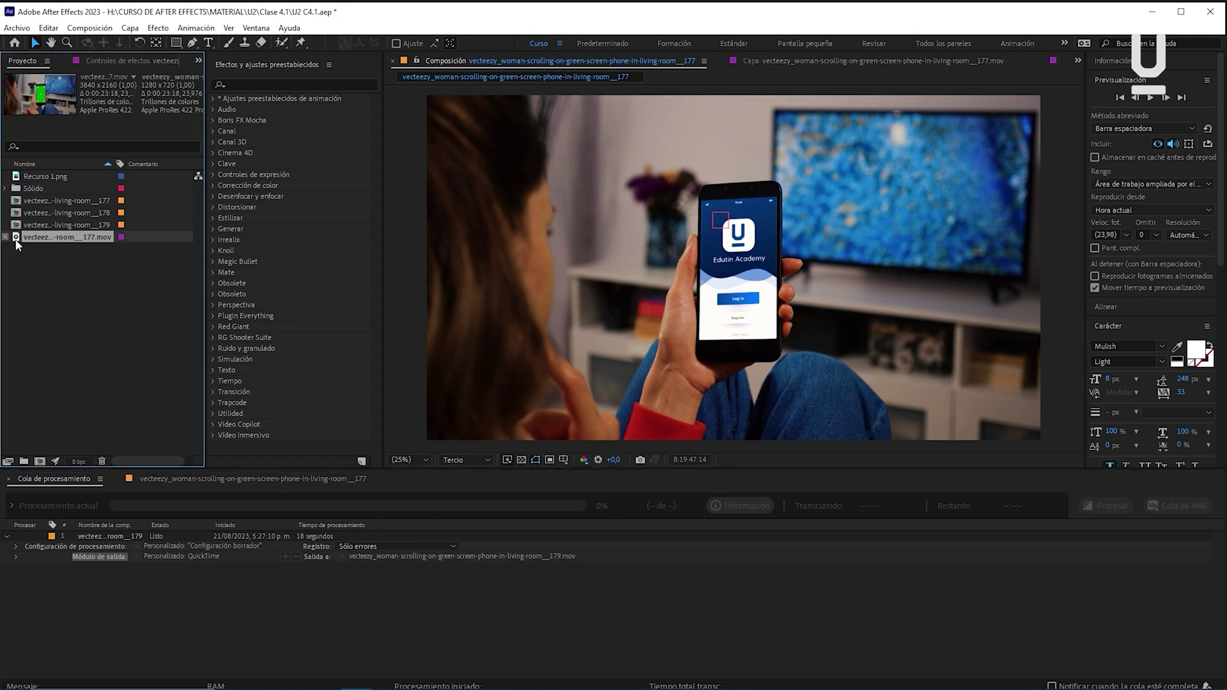
{"action": "left_click", "coordinate": [159, 479]}
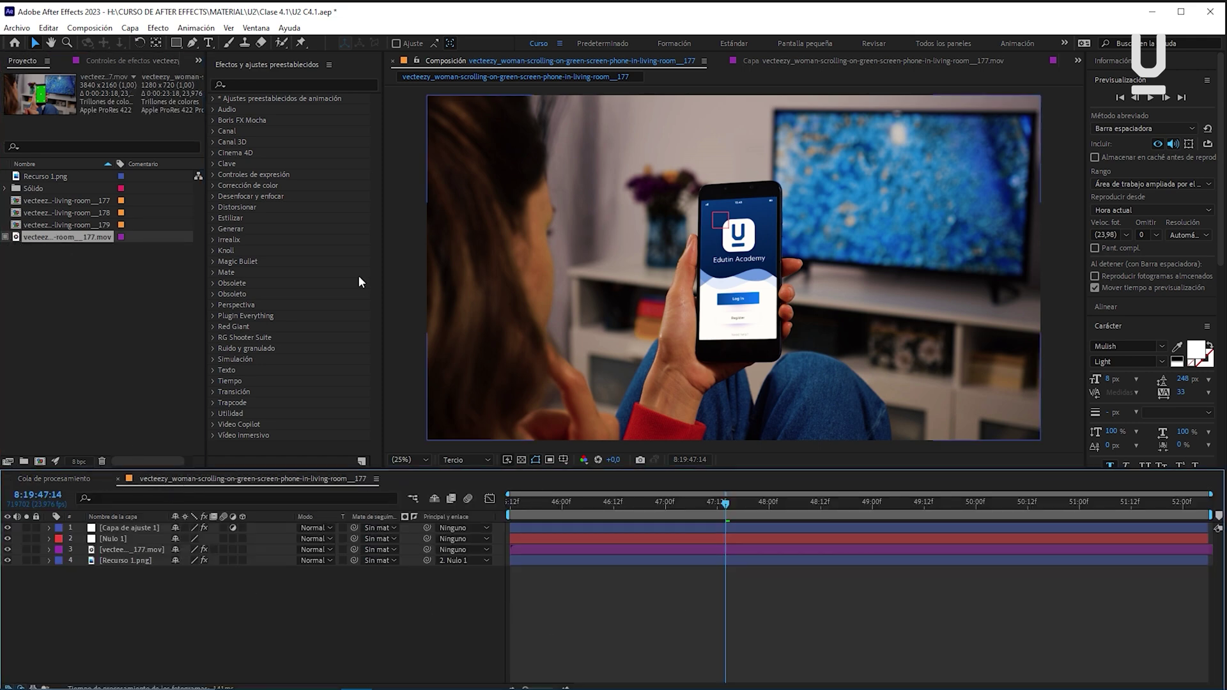
Step: Add the composition to the render queue and inspect the proxy use option in its render settings, leaving them unchanged
{"action": "left_click", "coordinate": [16, 28]}
{"action": "mouse_move", "coordinate": [223, 234]}
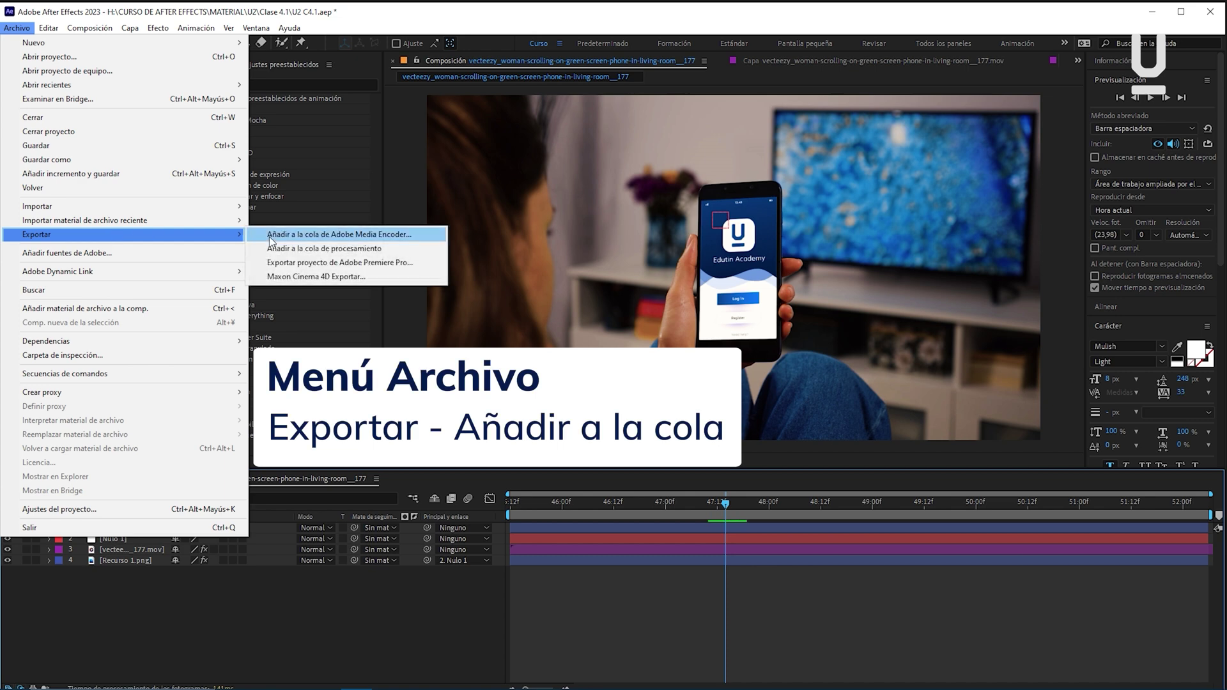
{"action": "left_click", "coordinate": [281, 248]}
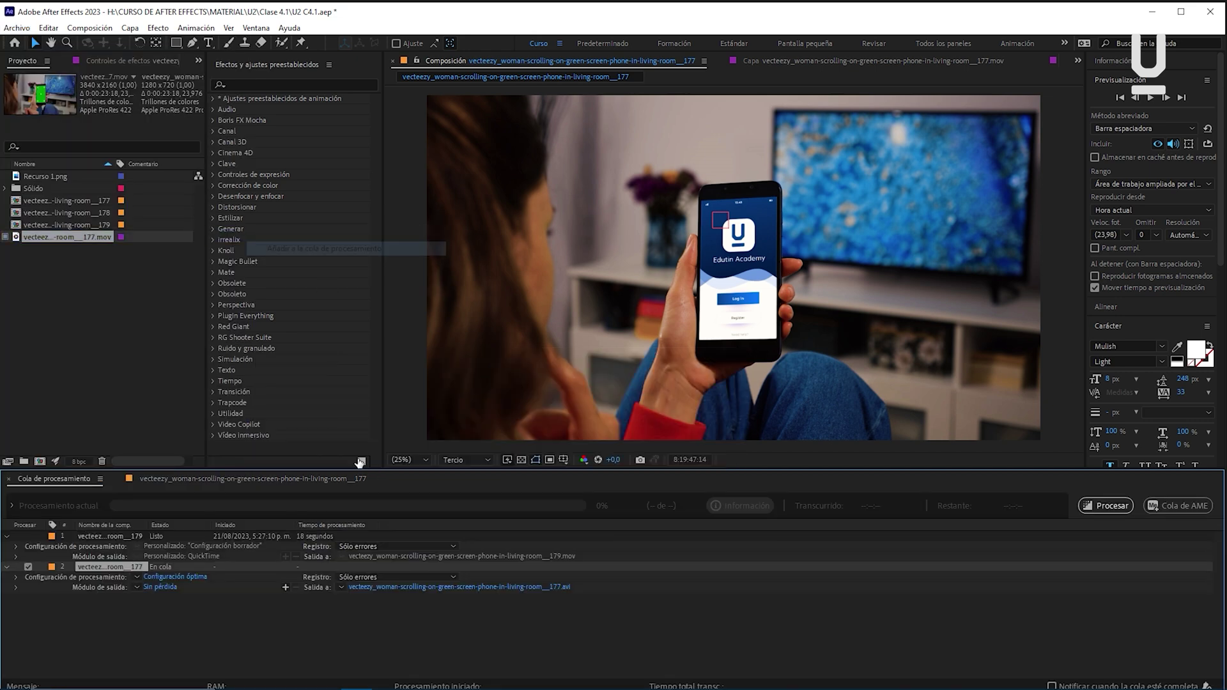
{"action": "left_click", "coordinate": [175, 577]}
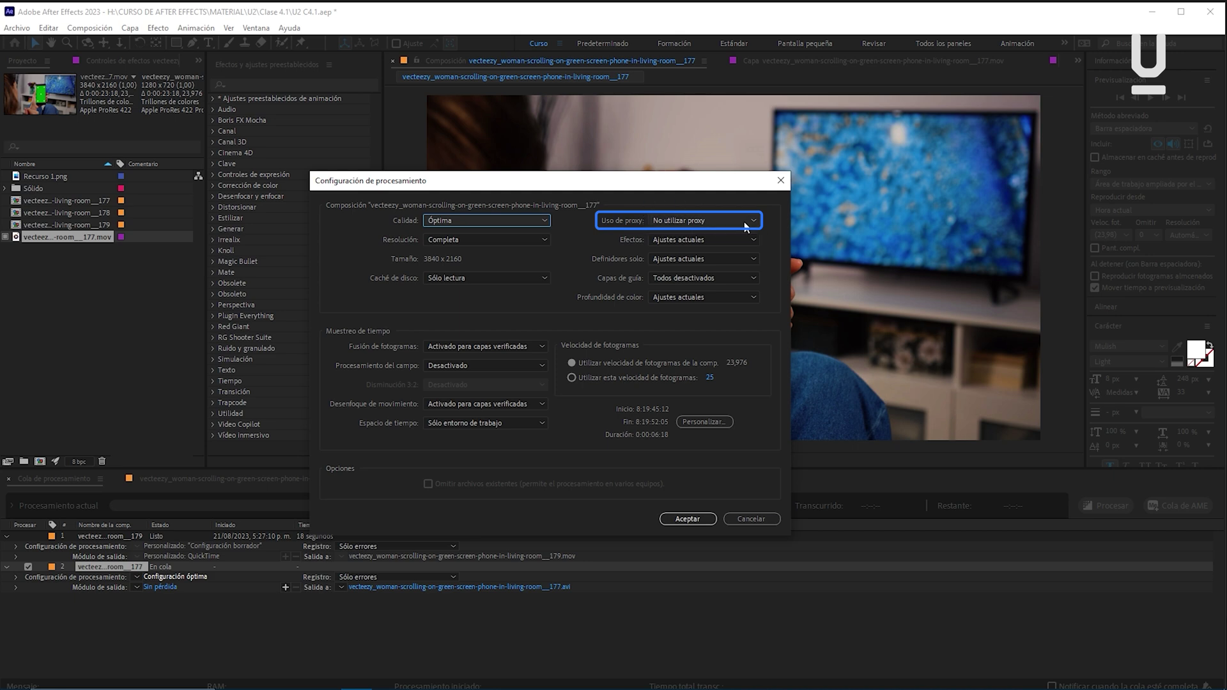
{"action": "left_click", "coordinate": [752, 519]}
Step: Show the effect controls of the 177 .mov layer in the composition and collapse its Keylight (1.2) effect
{"action": "left_click", "coordinate": [261, 480]}
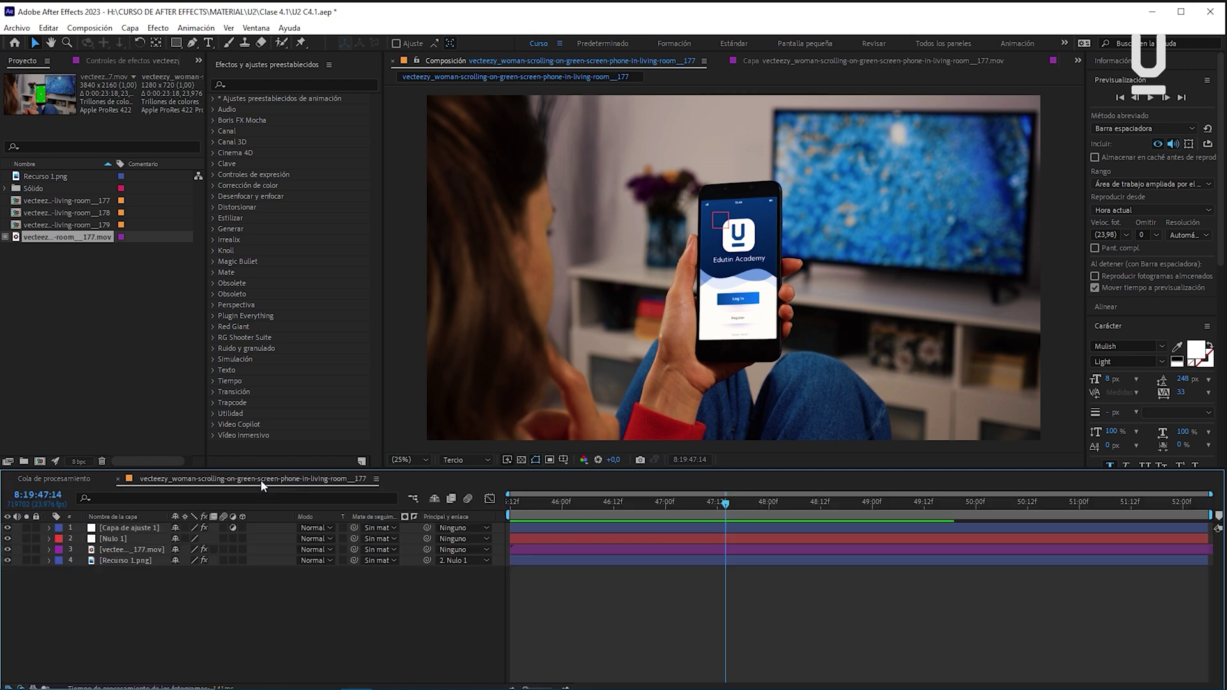
{"action": "left_click", "coordinate": [147, 548]}
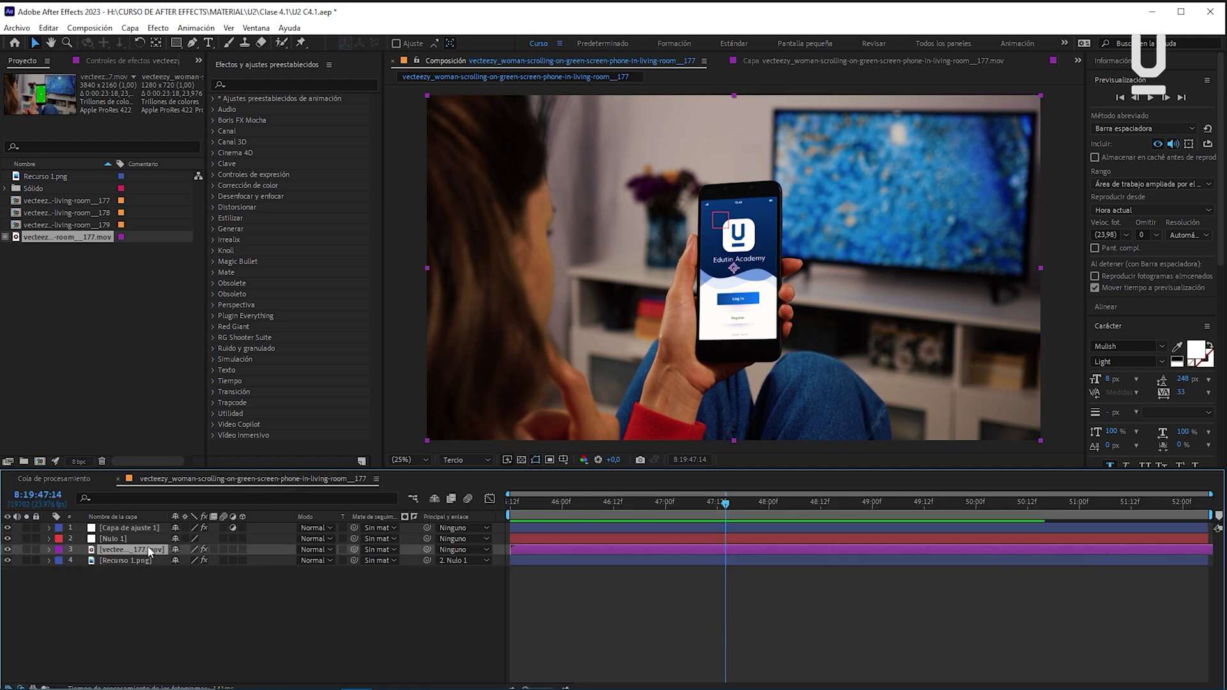
{"action": "left_click", "coordinate": [102, 60]}
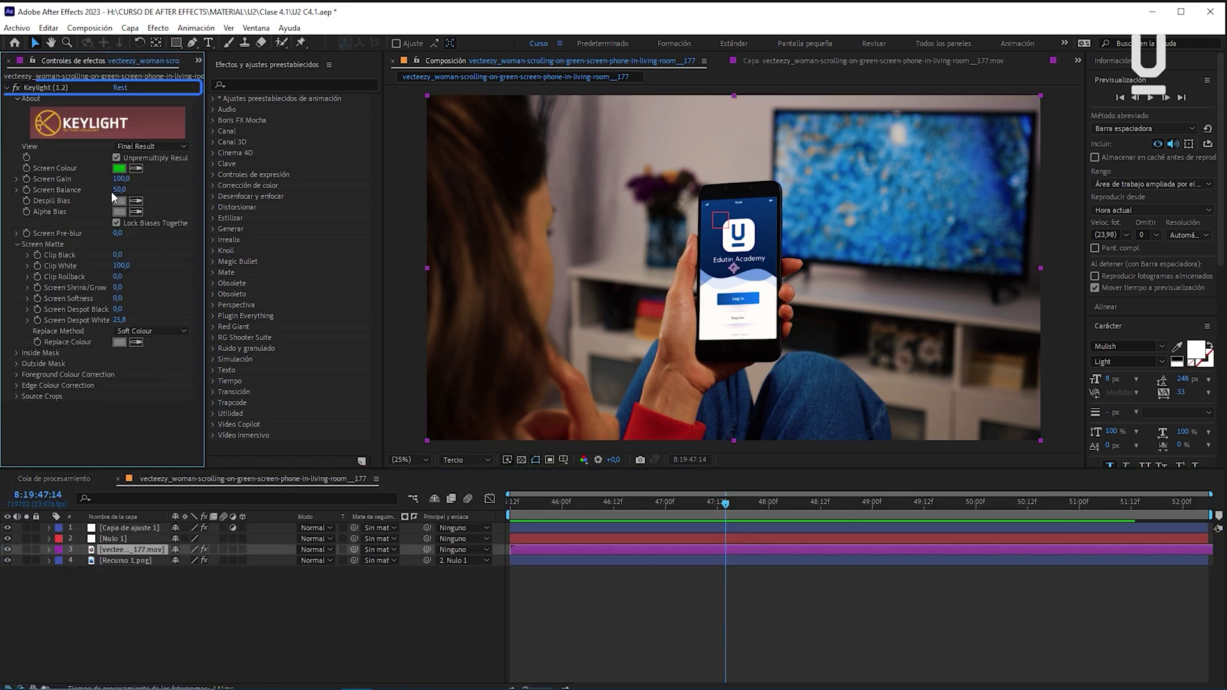
{"action": "left_click", "coordinate": [7, 88]}
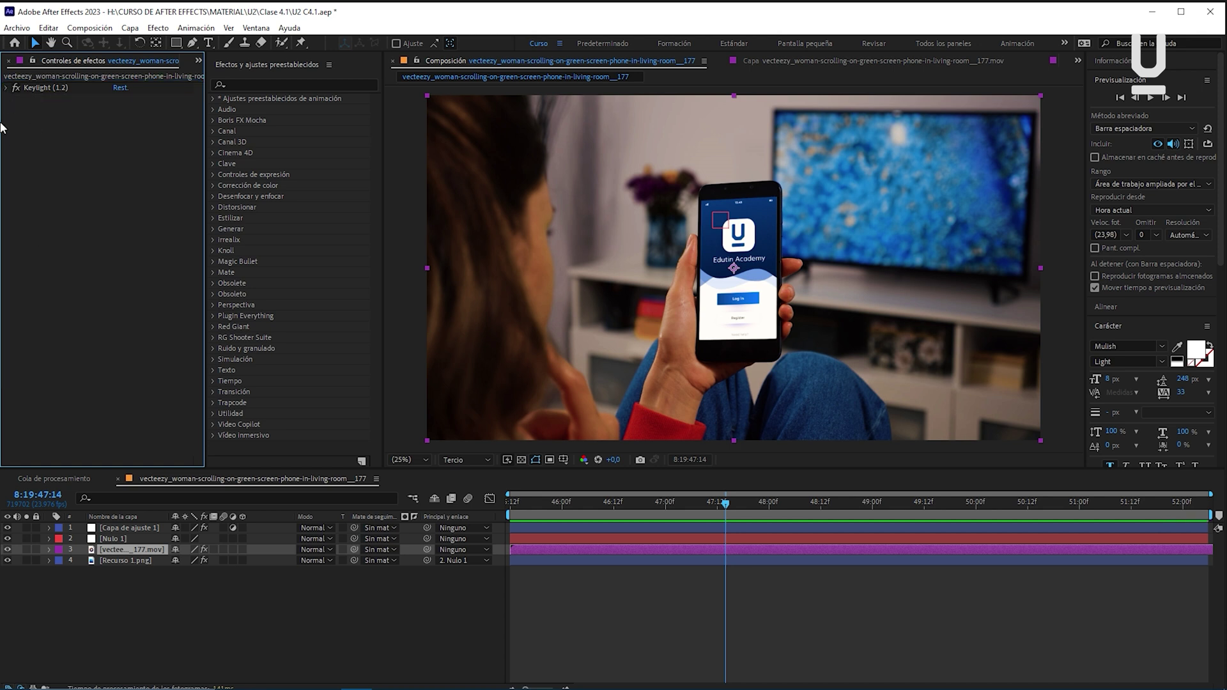
Step: Show the effect controls of the Capa de ajuste 1 layer, collapse its Lumetri Color effect and turn the effect off
{"action": "left_click", "coordinate": [149, 528]}
{"action": "left_click", "coordinate": [6, 93]}
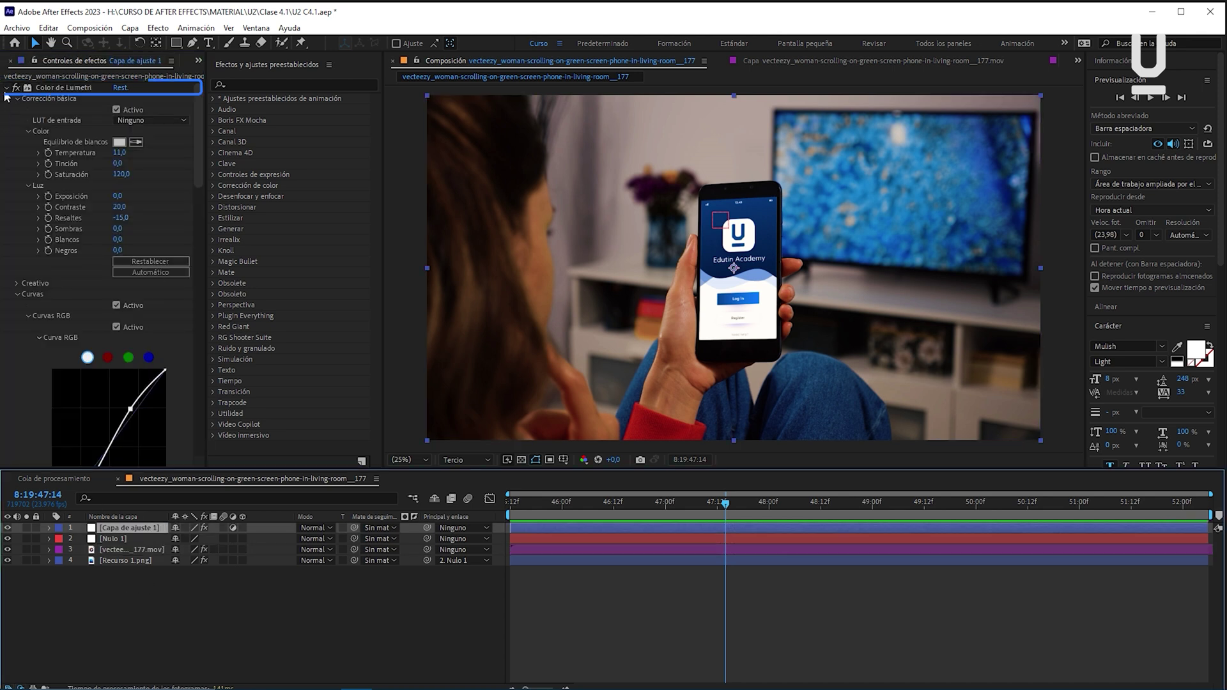
{"action": "left_click", "coordinate": [7, 88]}
{"action": "left_click", "coordinate": [93, 109]}
Step: Scrub back through the composition's timeline and play the preview from the beginning with the colour effect disabled
{"action": "left_click_drag", "start_coordinate": [646, 510], "coordinate": [539, 525]}
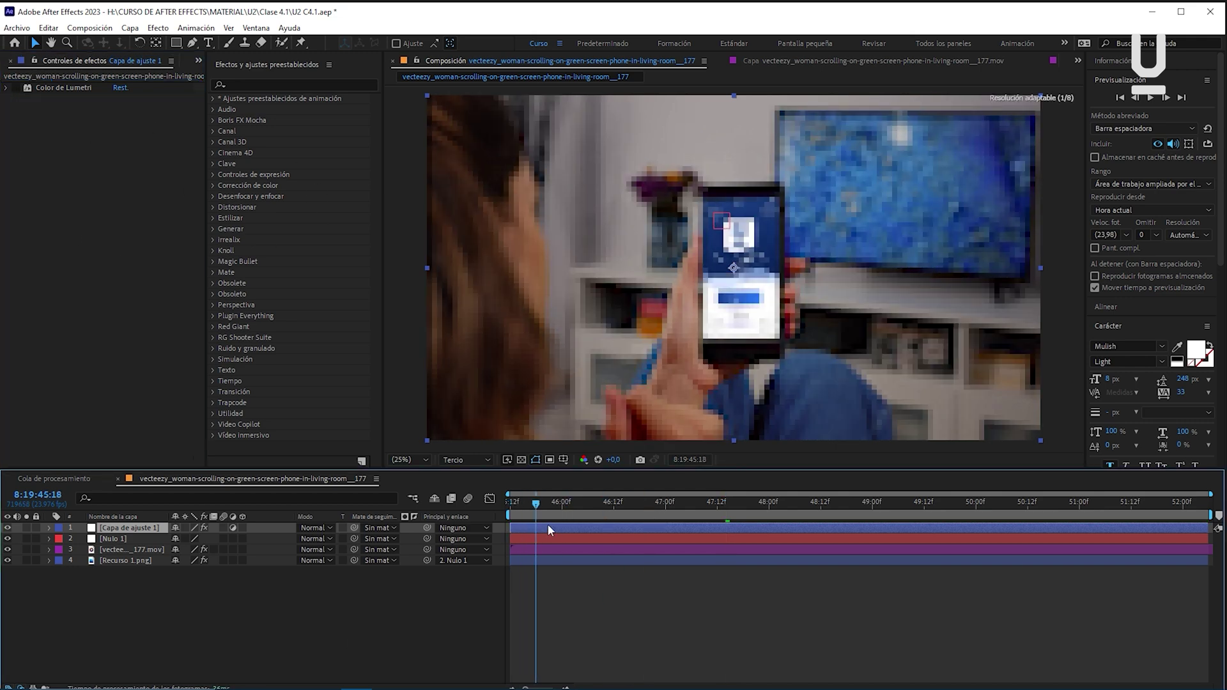
{"action": "key", "text": "Home"}
{"action": "key", "text": "space"}
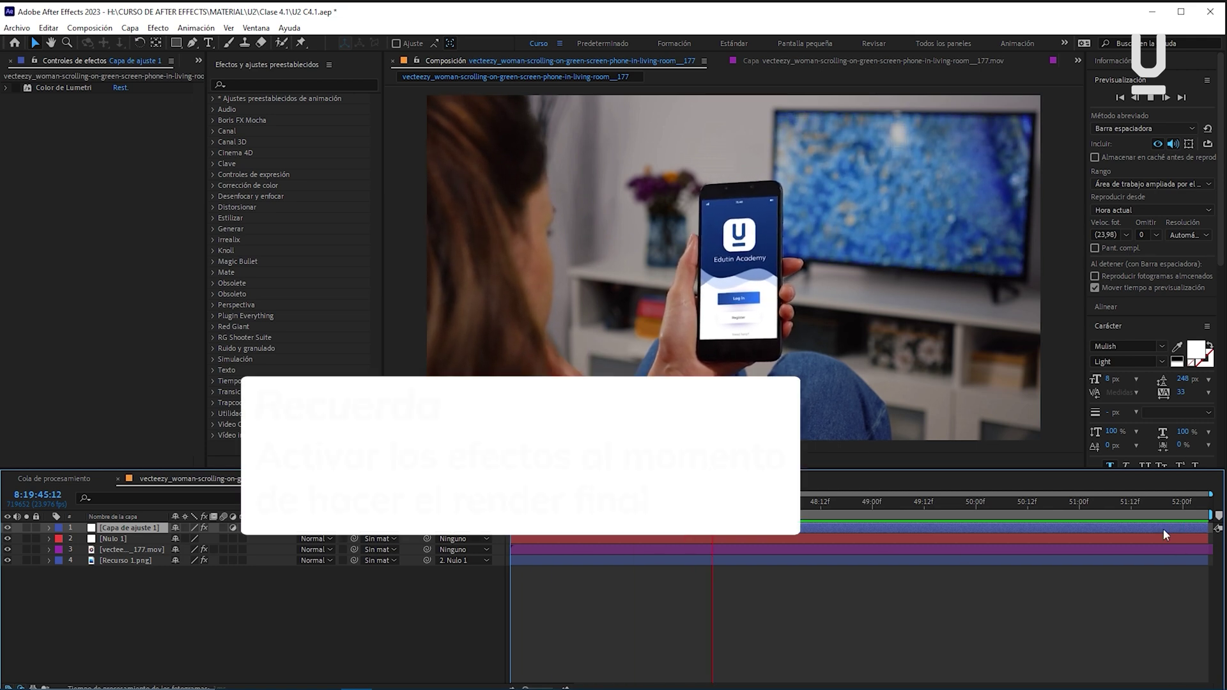
Step: Turn the adjustment layer's Lumetri Color effect back on and add the composition to the render queue
{"action": "left_click", "coordinate": [17, 88]}
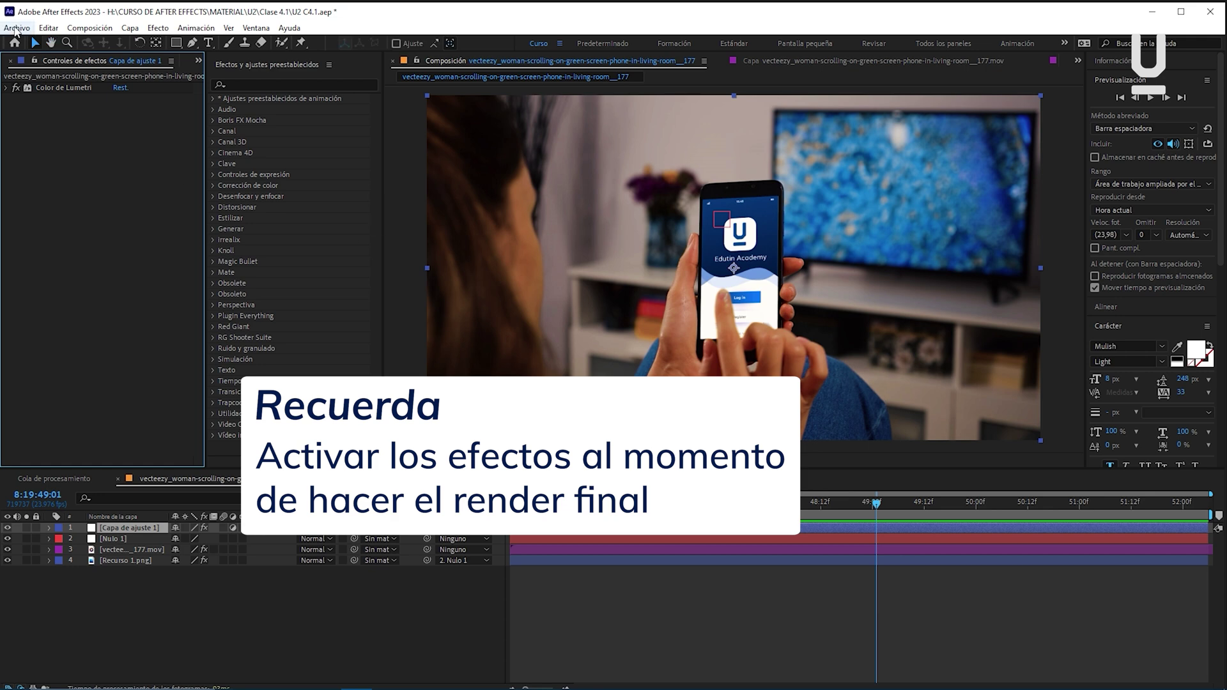
{"action": "left_click", "coordinate": [17, 29]}
{"action": "mouse_move", "coordinate": [192, 235]}
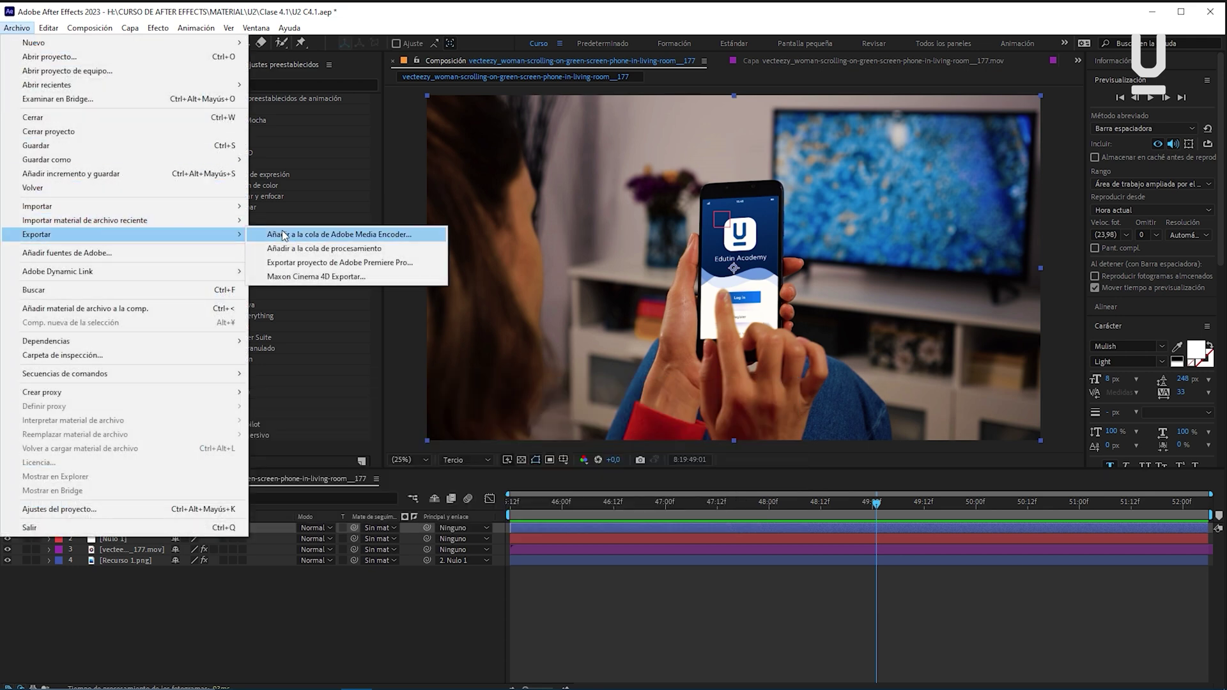
{"action": "left_click", "coordinate": [287, 249]}
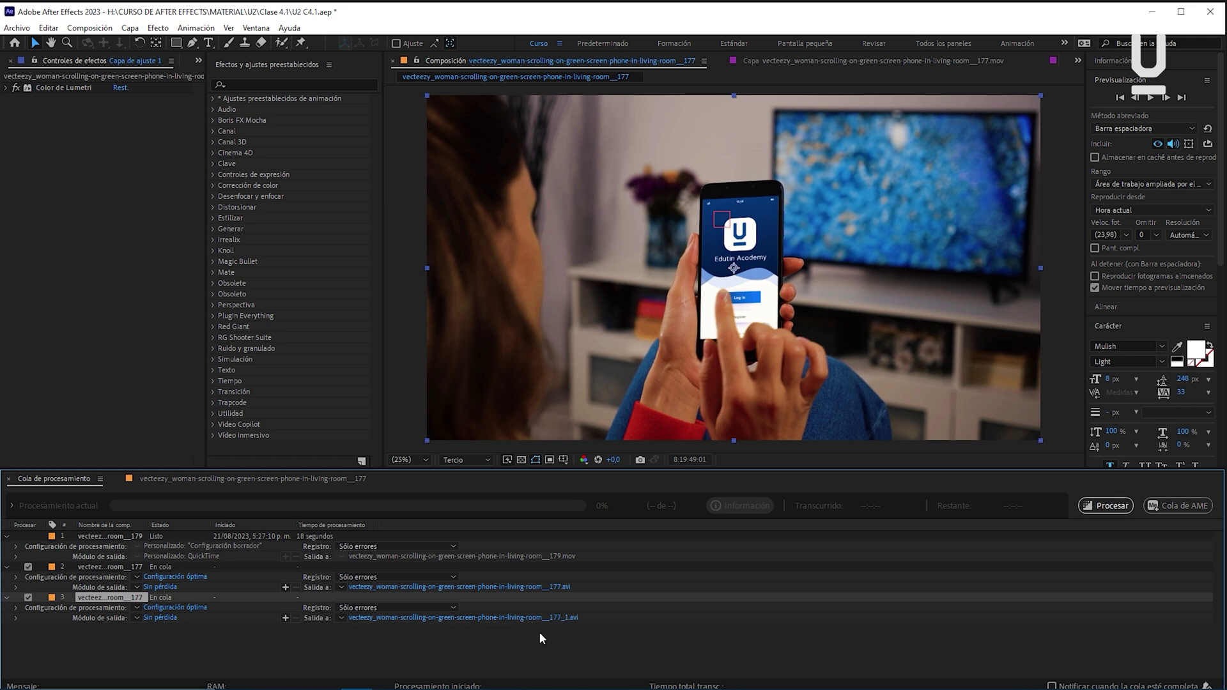